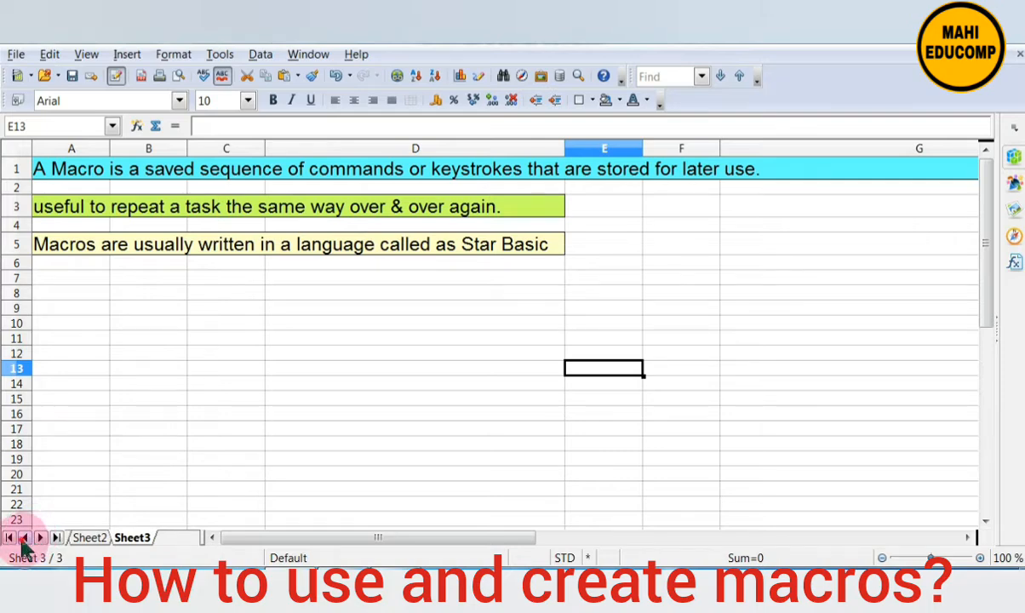
# Step: Review the report cards on Sheet1 and Sheet2, ending on Sheet1
pyautogui.click(25, 538)
pyautogui.click(85, 539)
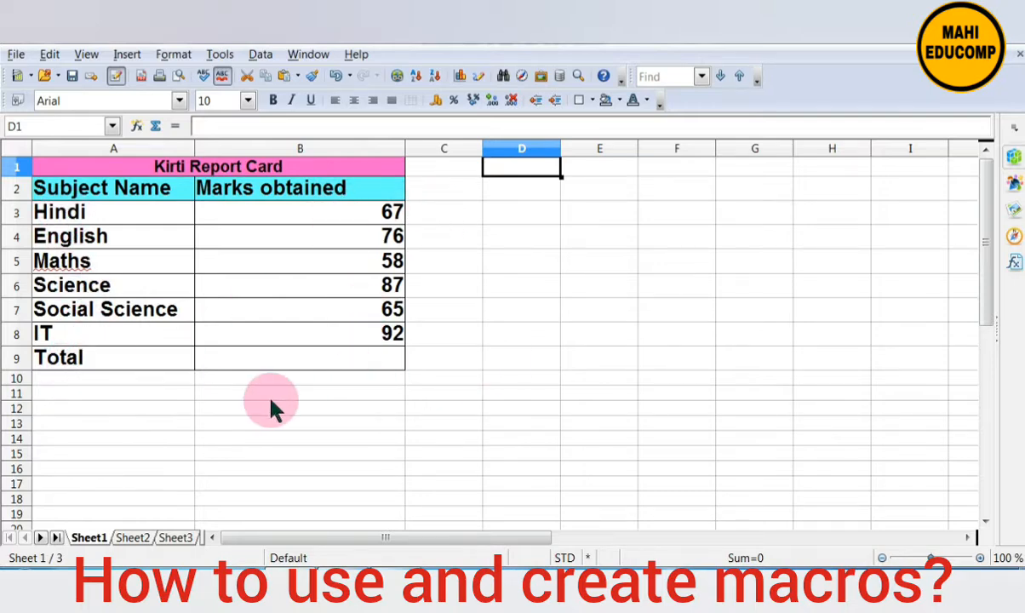
pyautogui.click(132, 539)
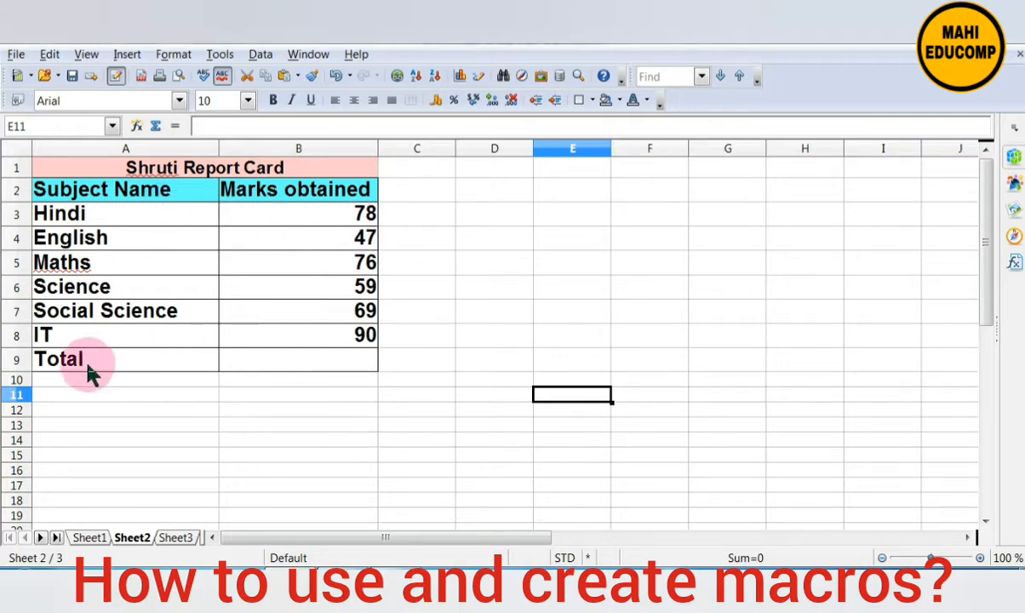
pyautogui.click(81, 536)
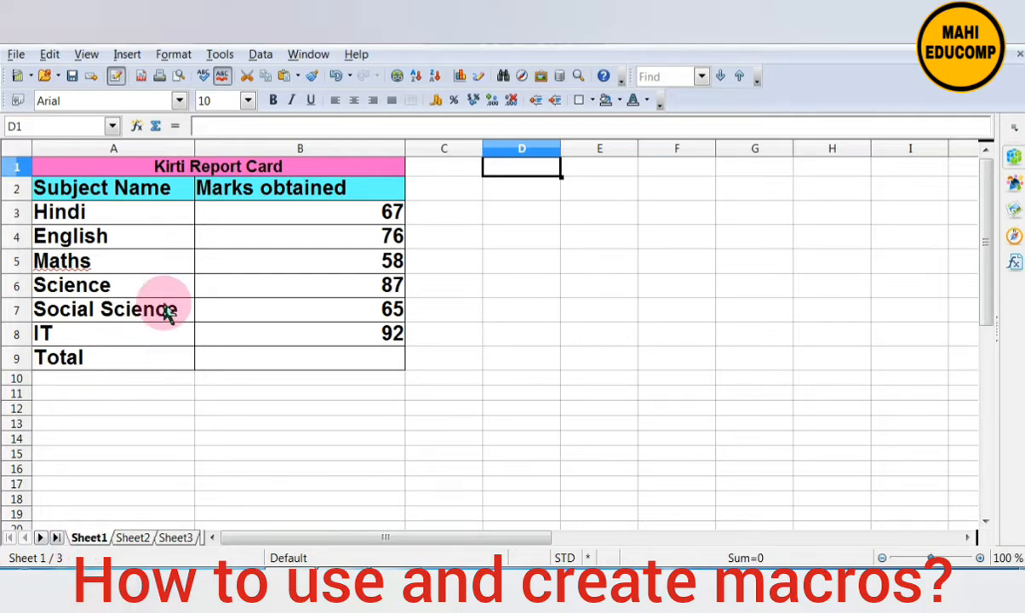
# Step: Start recording a new macro on the Sheet1 report card
pyautogui.click(220, 60)
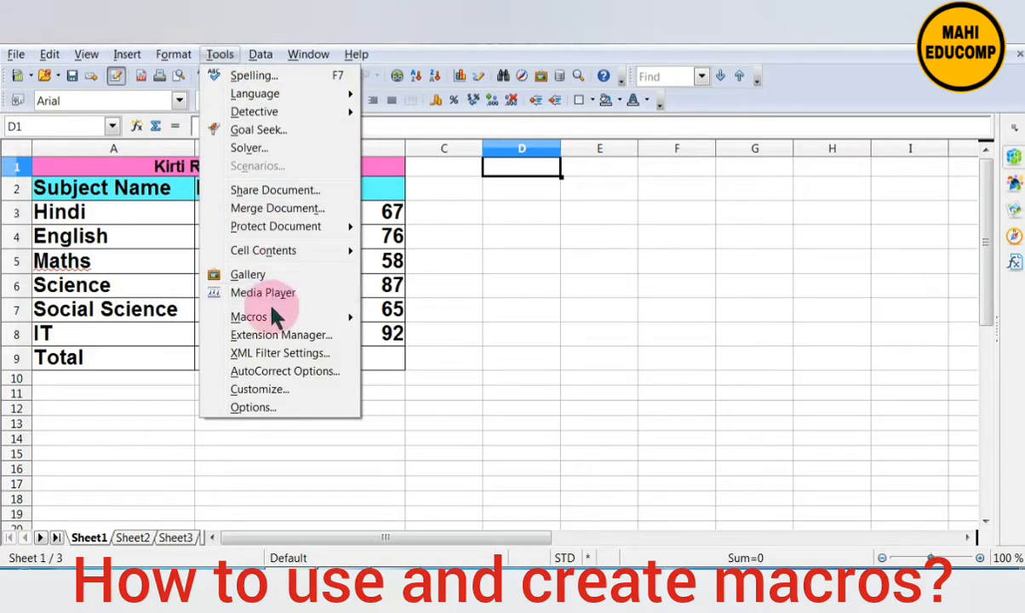
pyautogui.moveTo(259, 320)
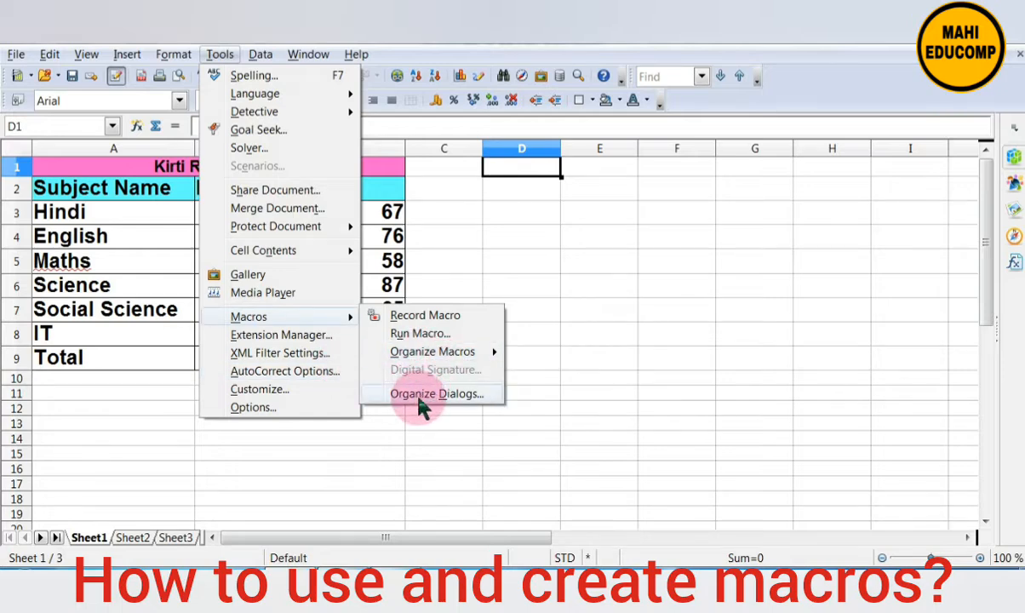
pyautogui.click(395, 317)
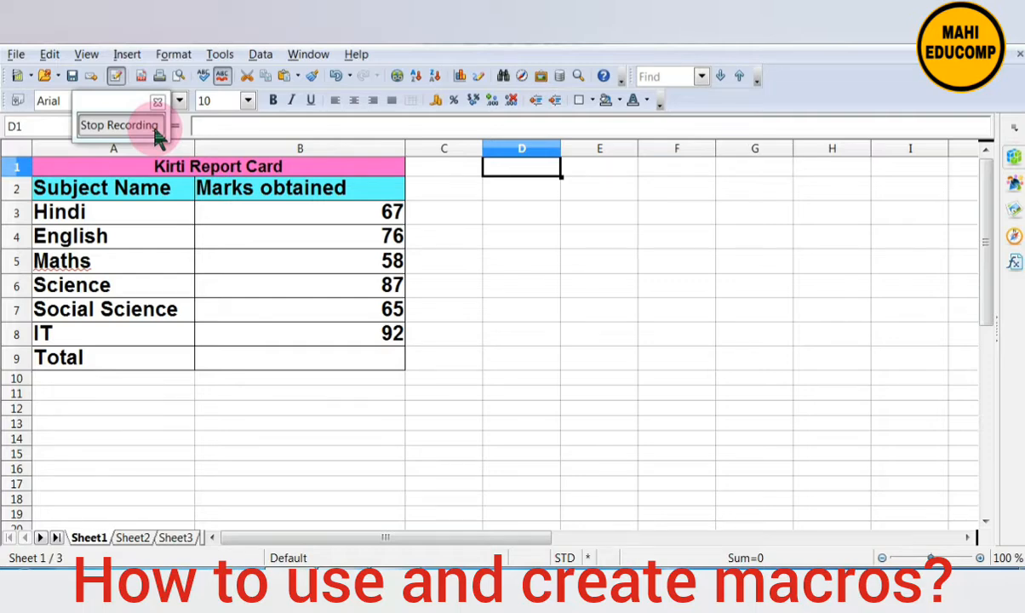
# Step: Enter the formula =b3+b4+b5+b6+b7+b8 in Total cell B9 of Sheet1
pyautogui.click(290, 362)
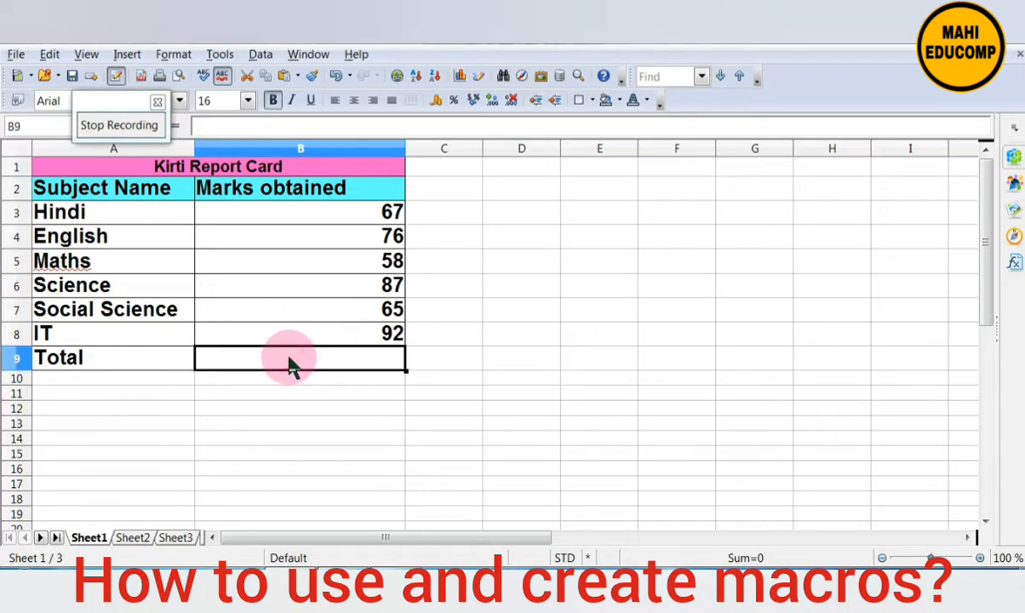
pyautogui.write('=')
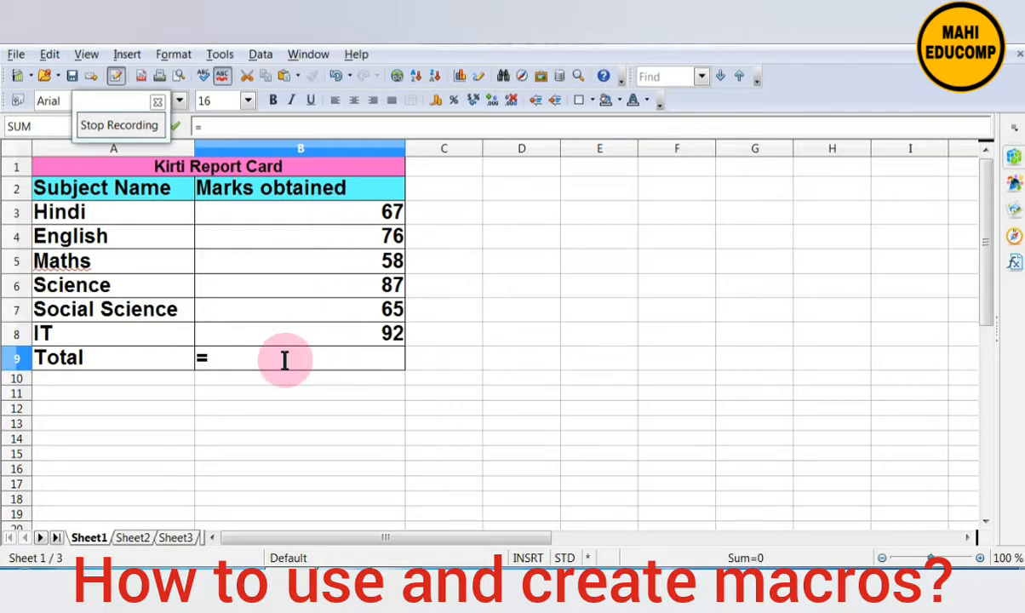
pyautogui.write('b3+')
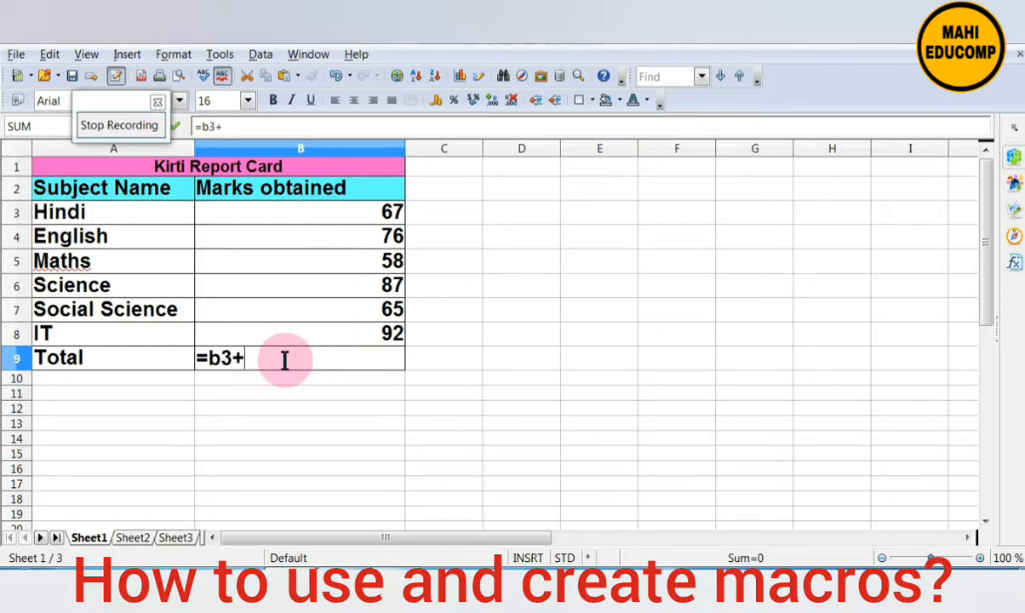
pyautogui.write('b4+b4+')
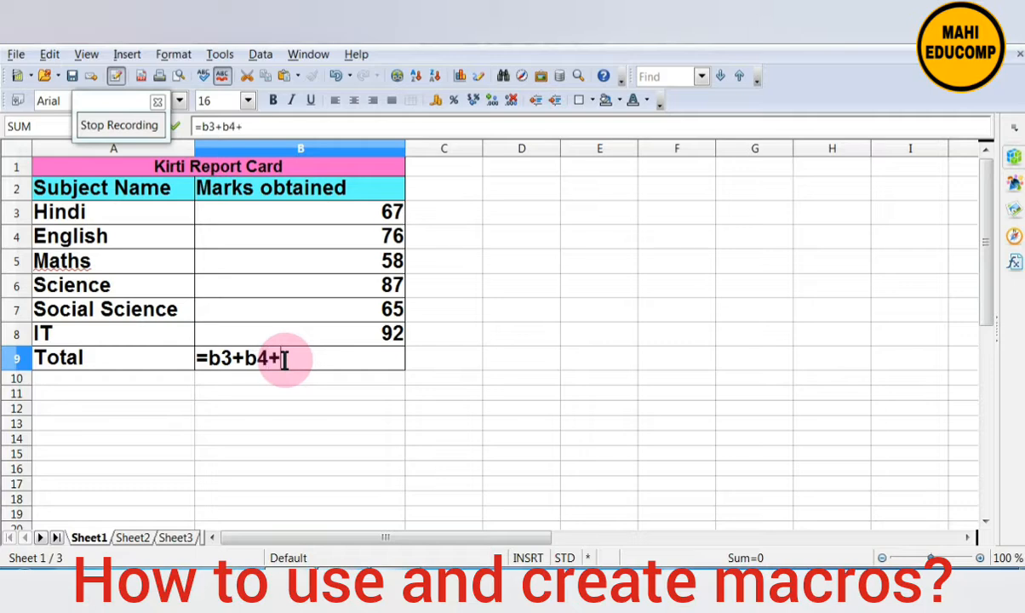
pyautogui.write('5+')
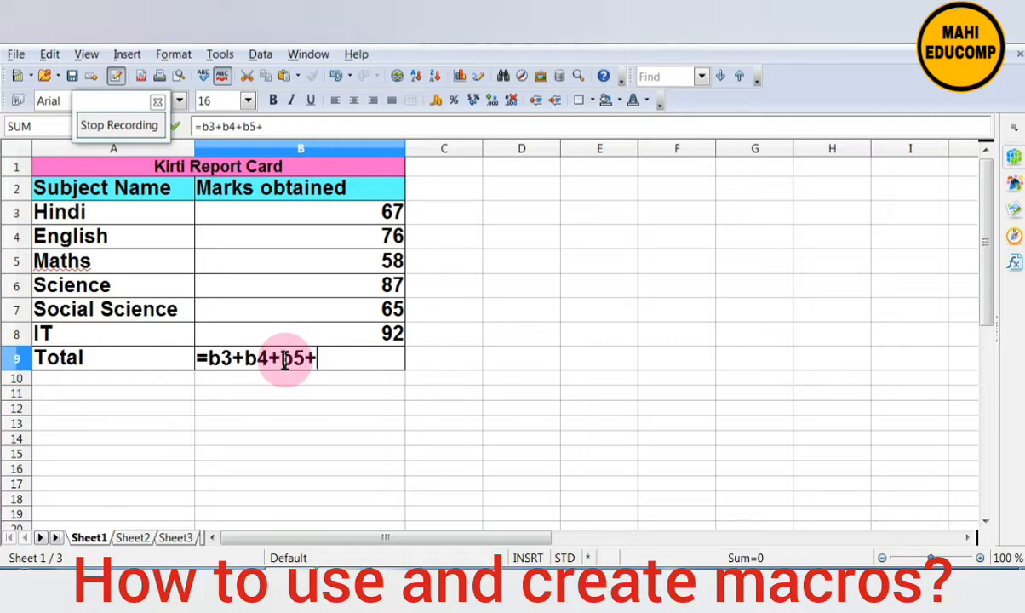
pyautogui.write('b6+')
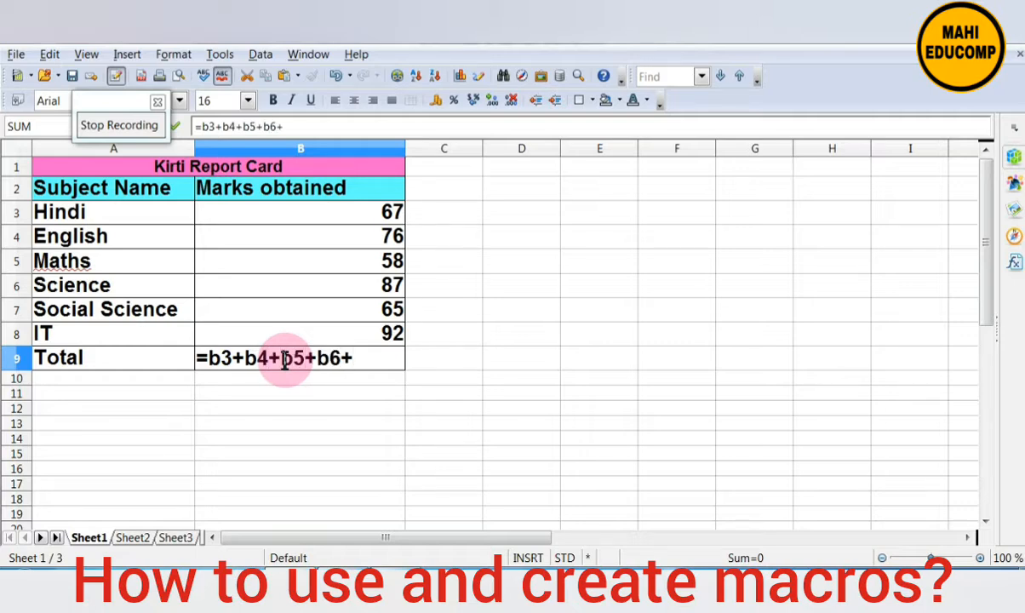
pyautogui.write('b7+b7+')
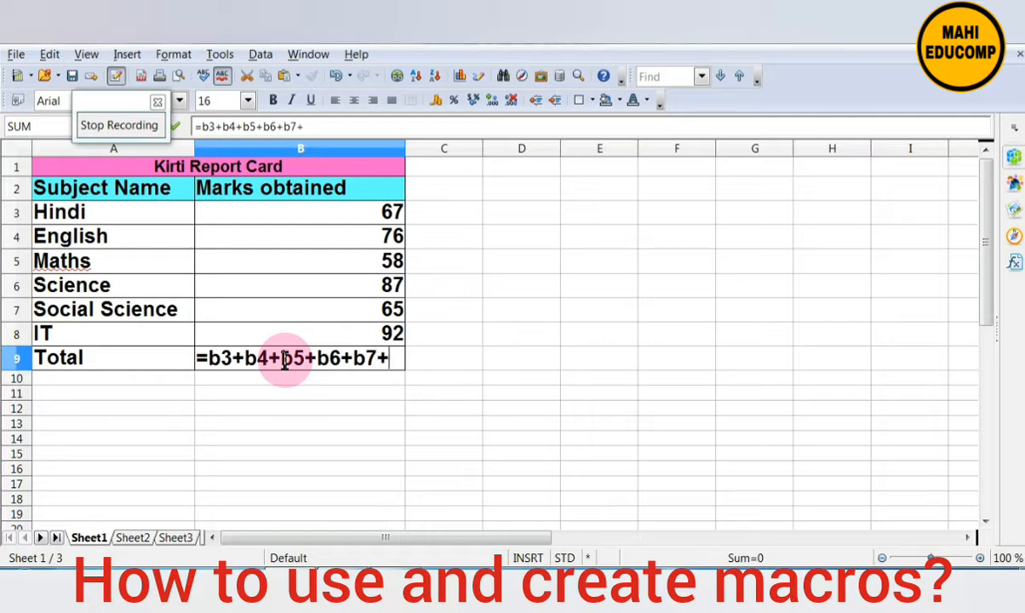
pyautogui.write('8')
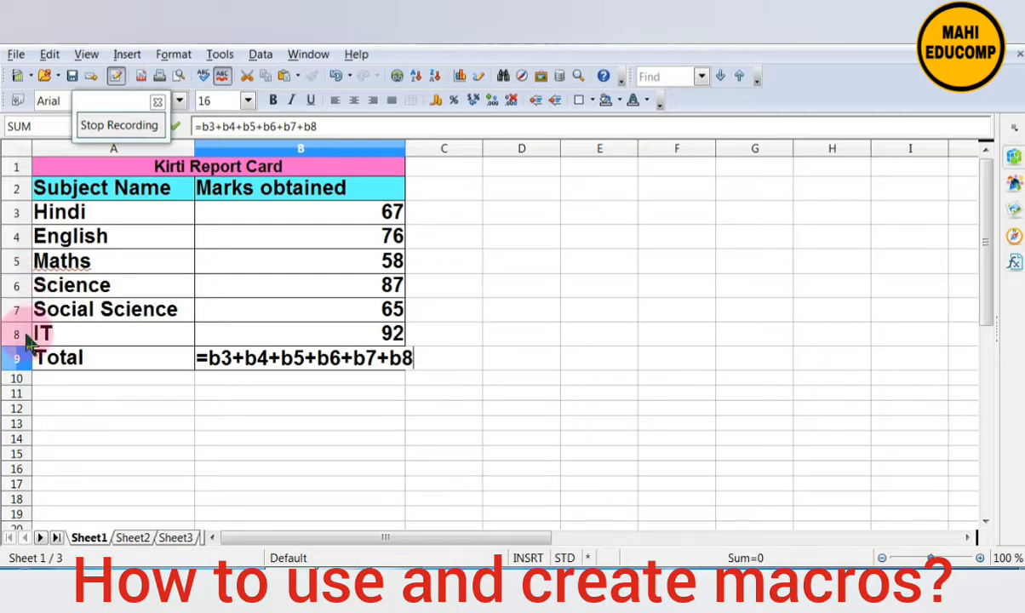
pyautogui.press('Return')
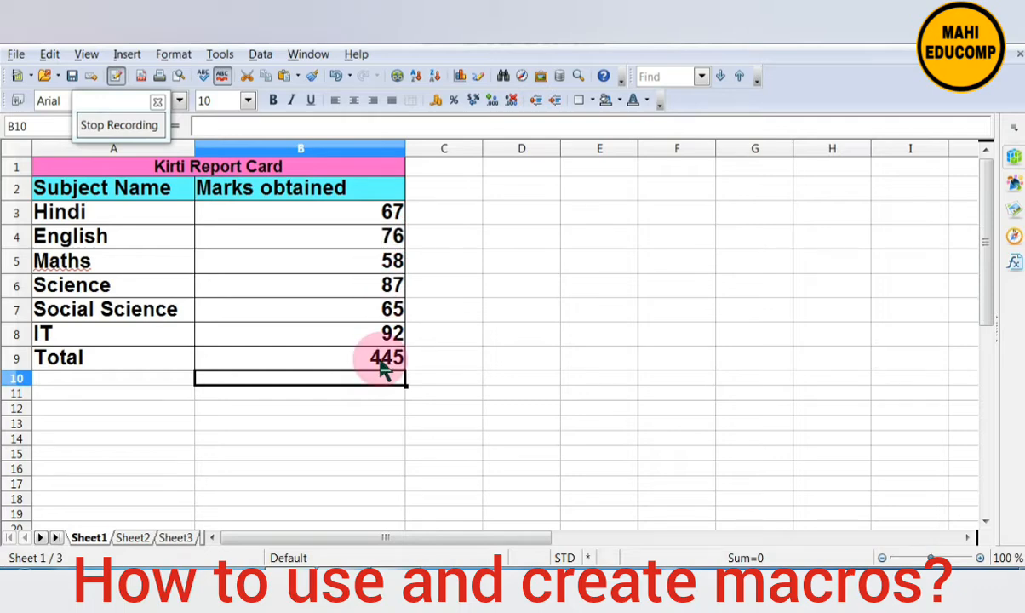
# Step: Stop the macro recording and create a new library named Library1 in macro.ods for storing it
pyautogui.click(115, 130)
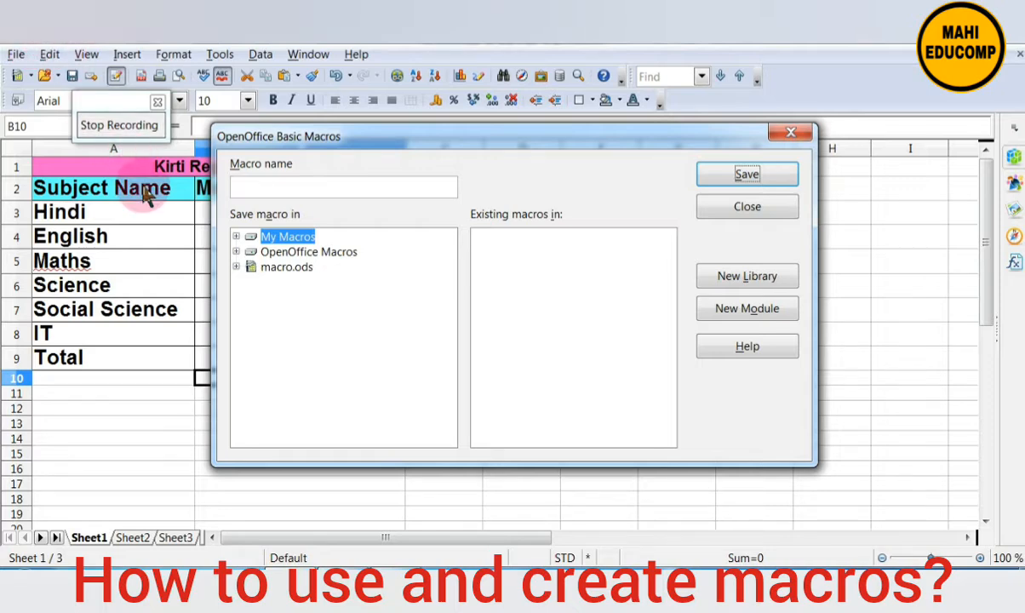
pyautogui.doubleClick(287, 271)
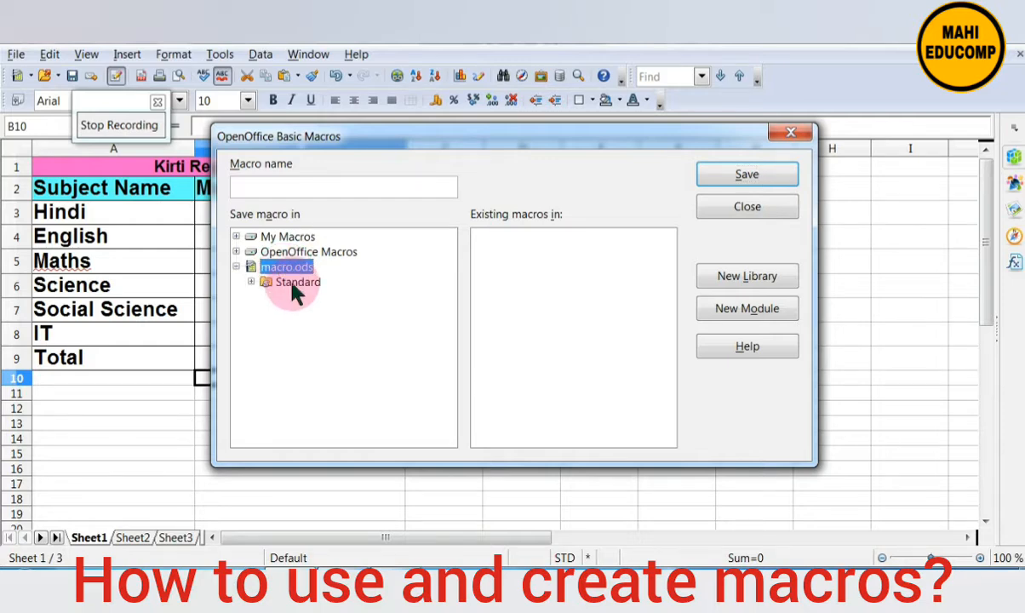
pyautogui.click(293, 284)
pyautogui.click(289, 269)
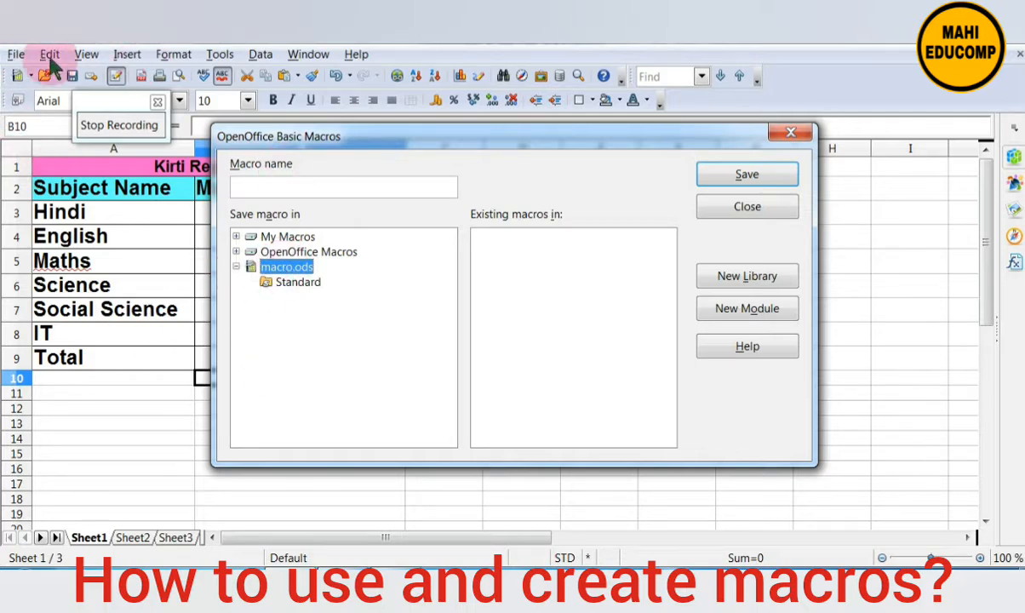
pyautogui.click(724, 286)
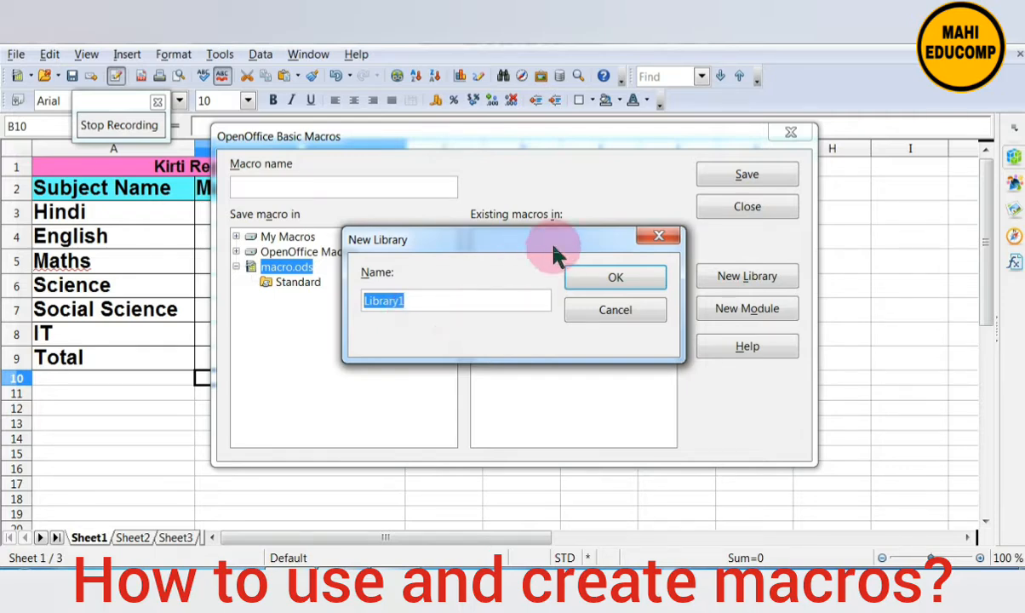
pyautogui.click(645, 279)
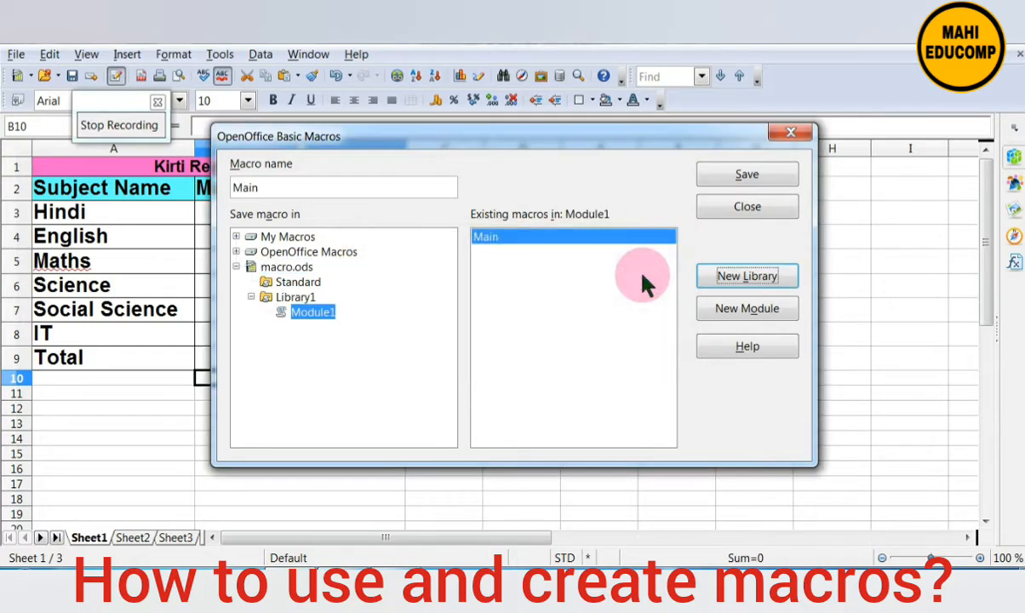
# Step: Name the recorded macro TotalMarks and save it in Module1 of Library1
pyautogui.click(275, 186)
pyautogui.press('BackSpace')
pyautogui.press('BackSpace')
pyautogui.press('BackSpace')
pyautogui.press('BackSpace')
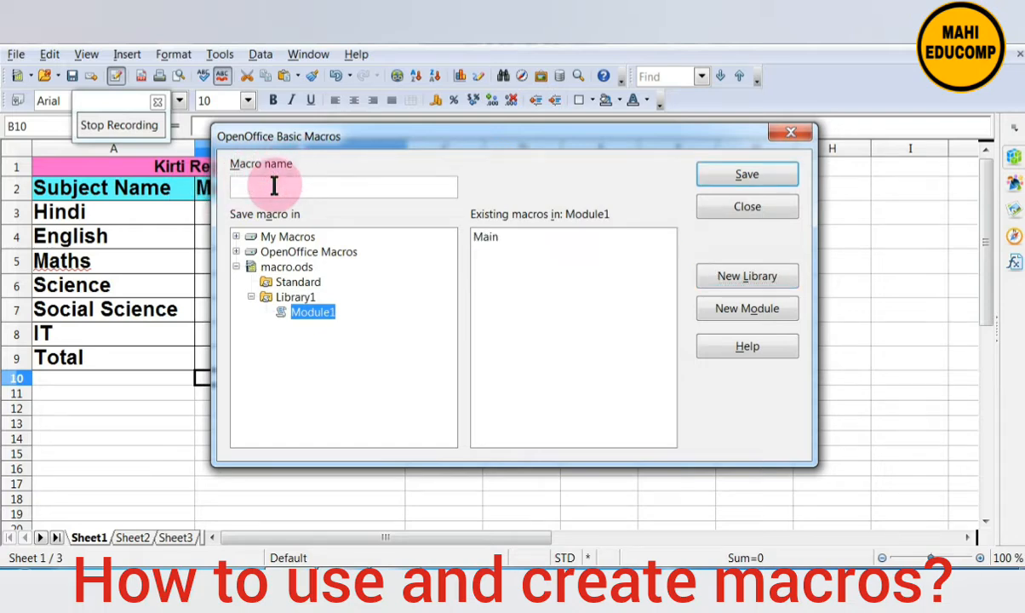
pyautogui.write('TotalMarks')
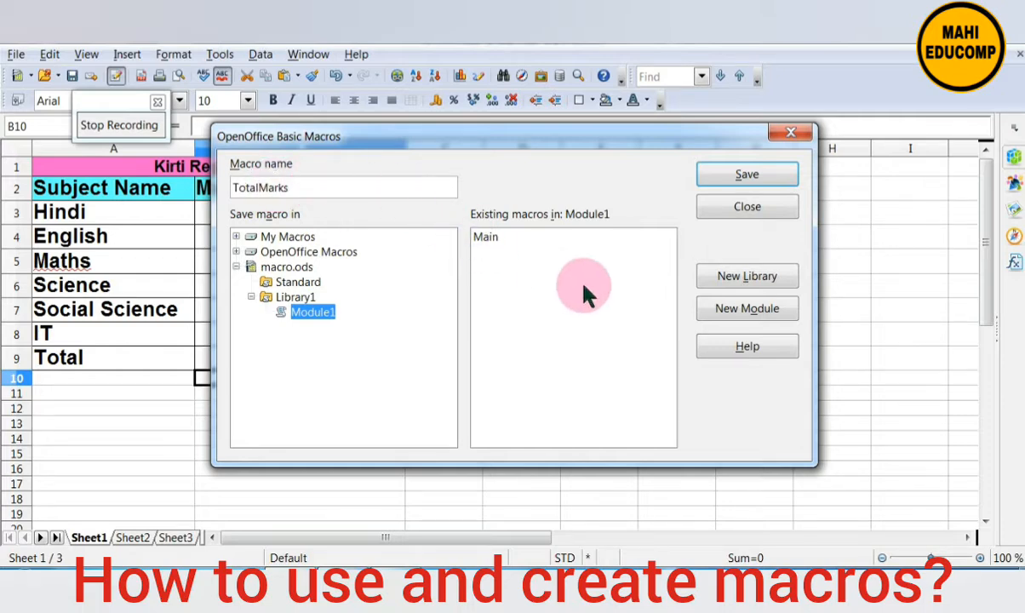
pyautogui.click(748, 176)
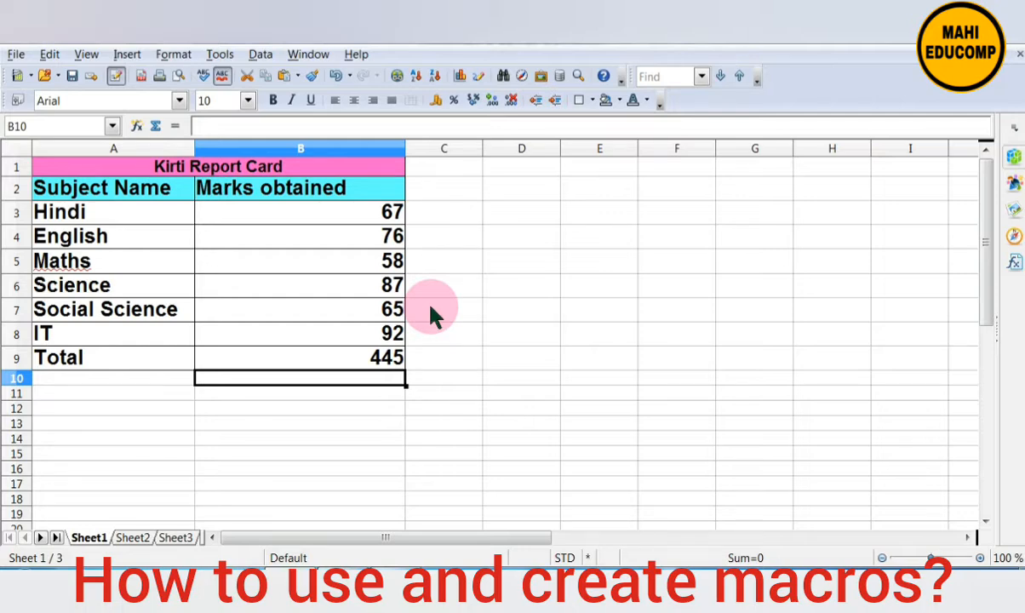
# Step: Switch to Sheet2 and save the spreadsheet
pyautogui.click(132, 538)
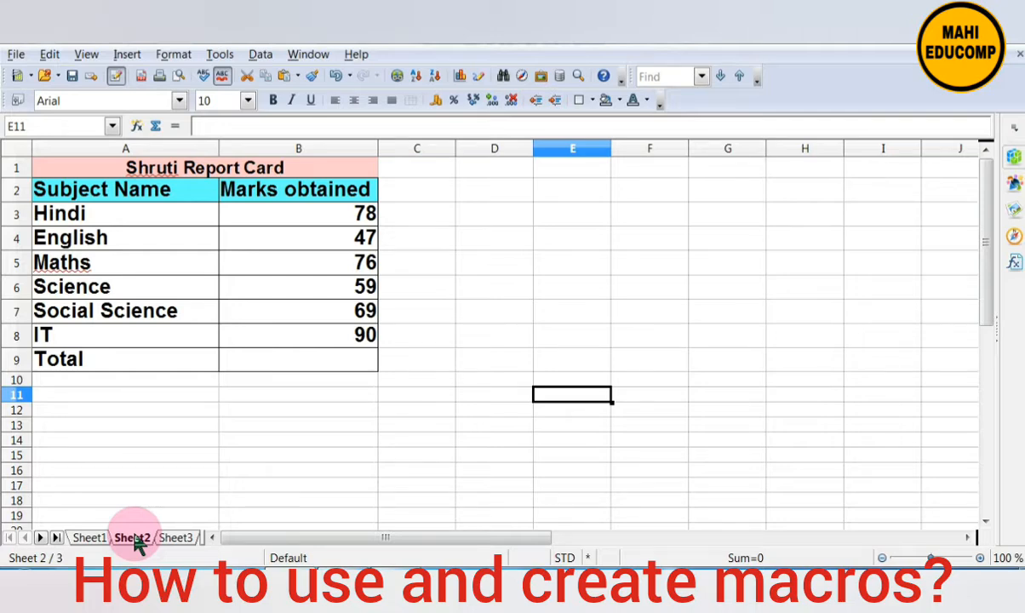
pyautogui.hotkey('ctrl', 's')
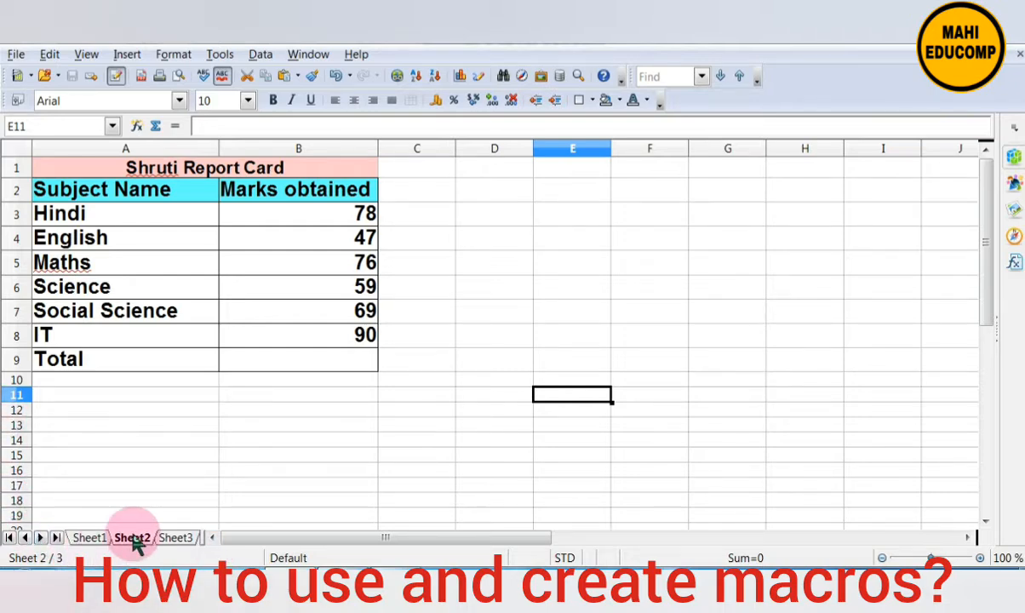
# Step: Run the TotalMarks macro from macro.ods, Library1, Module1 on Total cell B9 of Sheet2
pyautogui.click(330, 368)
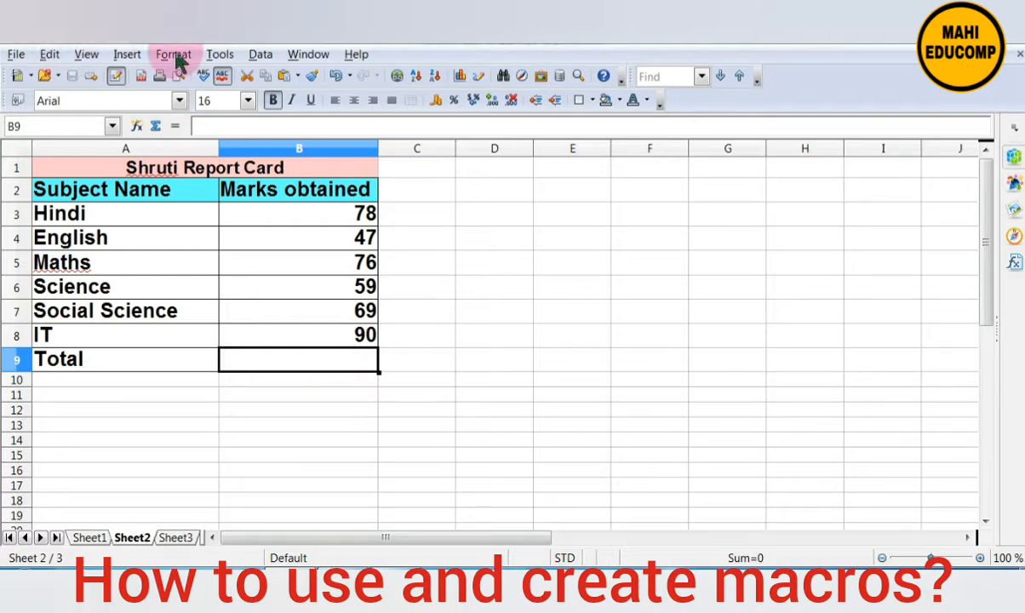
pyautogui.click(218, 57)
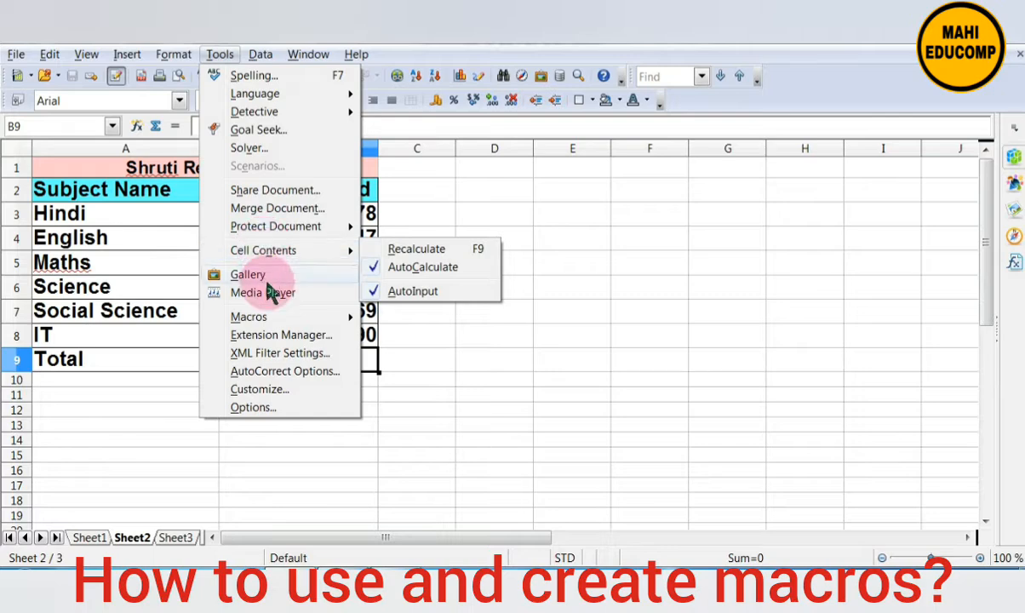
pyautogui.moveTo(281, 324)
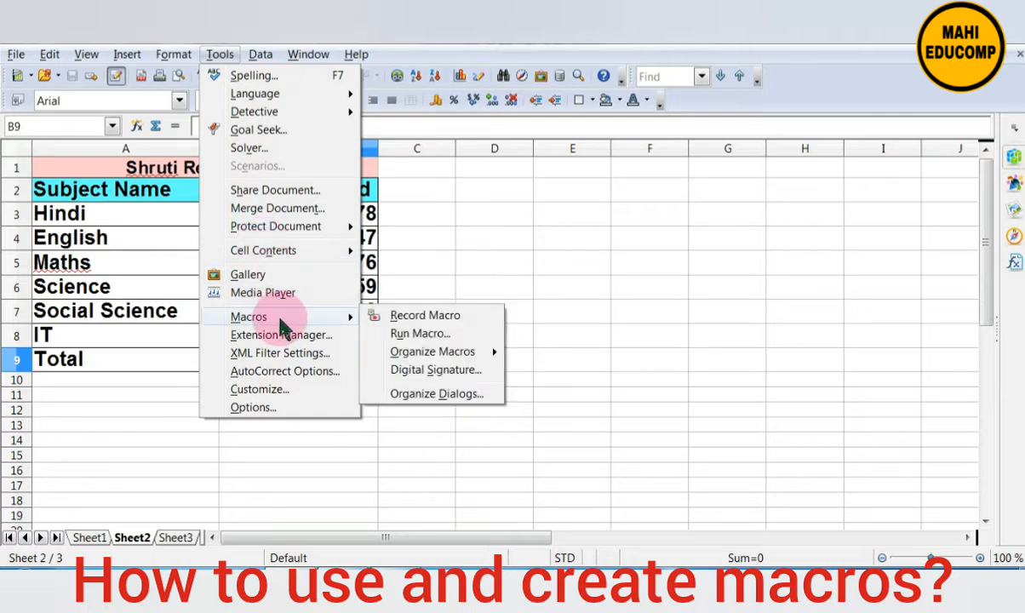
pyautogui.click(401, 337)
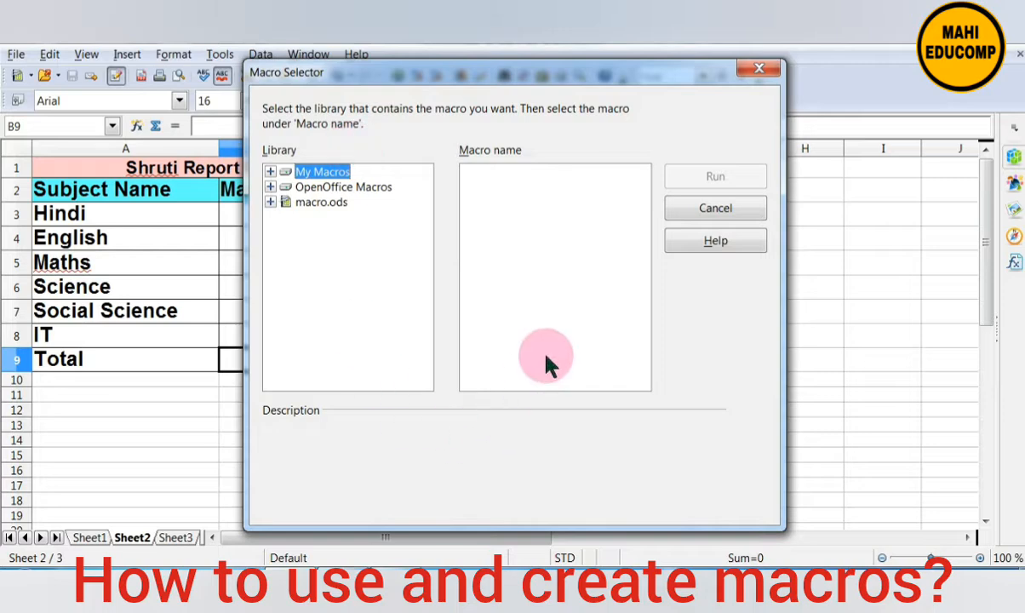
pyautogui.doubleClick(312, 204)
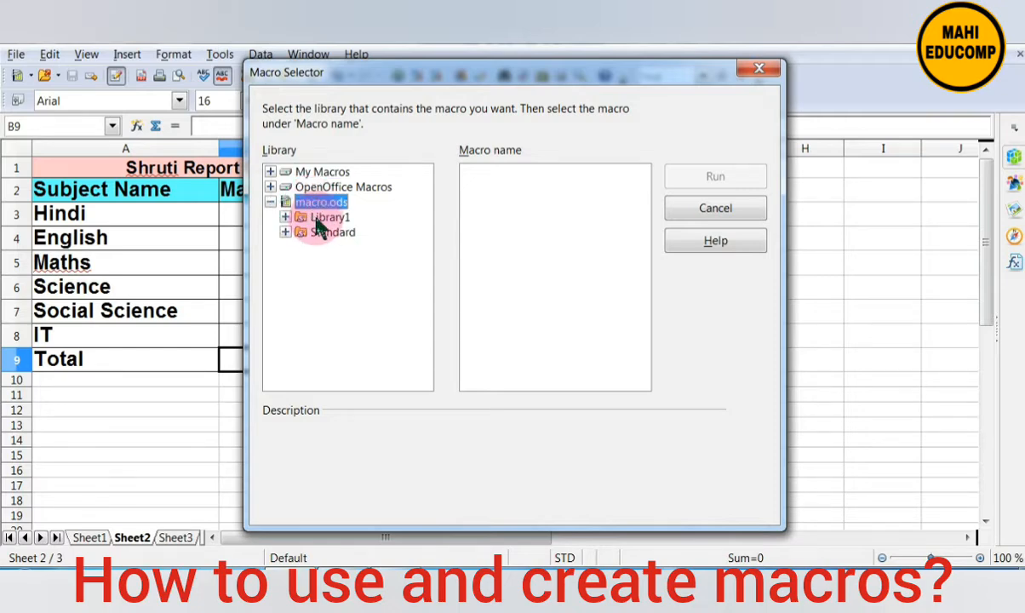
pyautogui.doubleClick(319, 219)
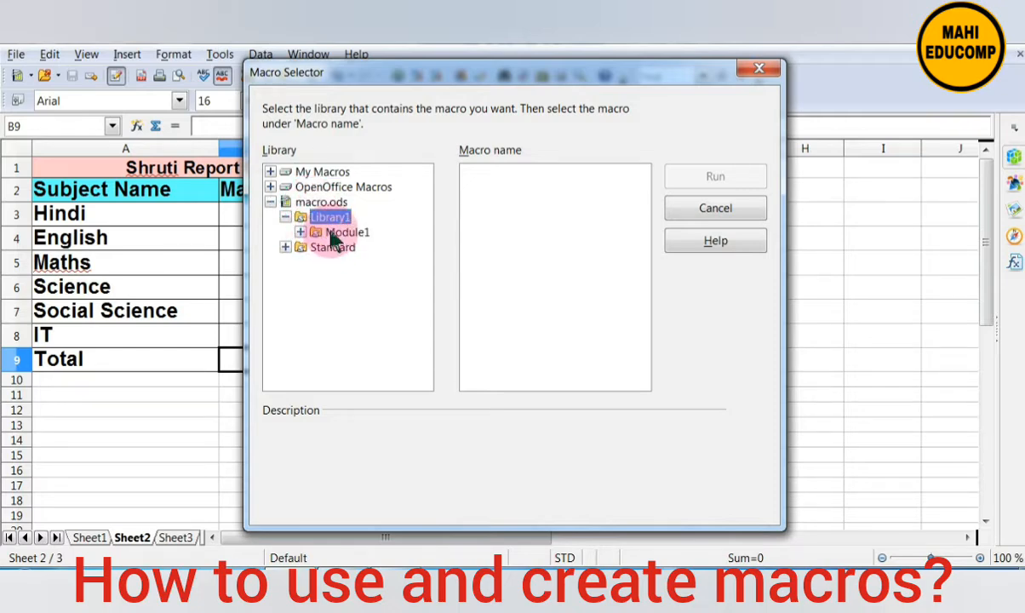
pyautogui.click(339, 234)
pyautogui.click(519, 190)
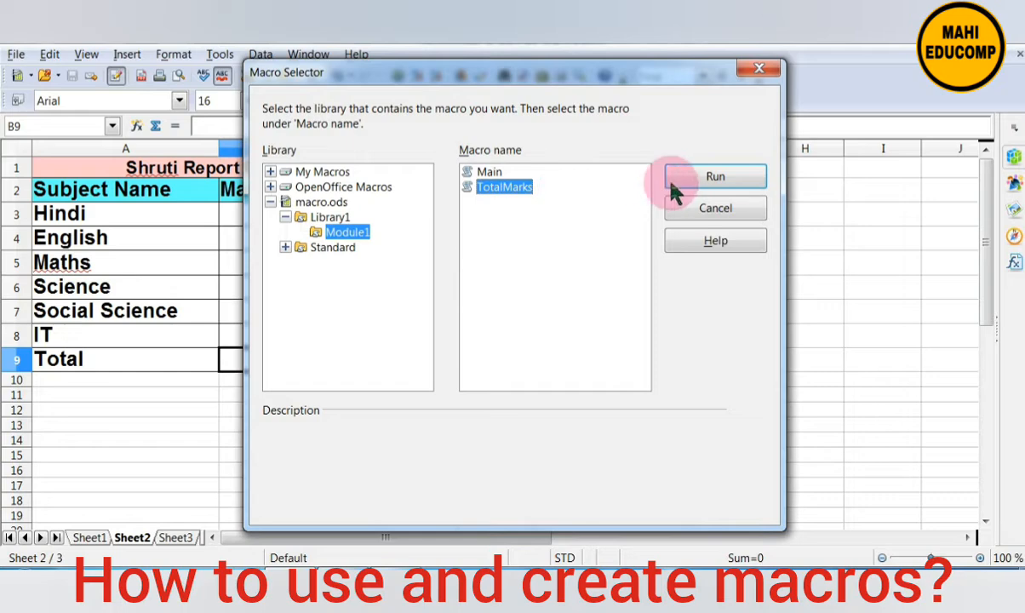
pyautogui.click(700, 180)
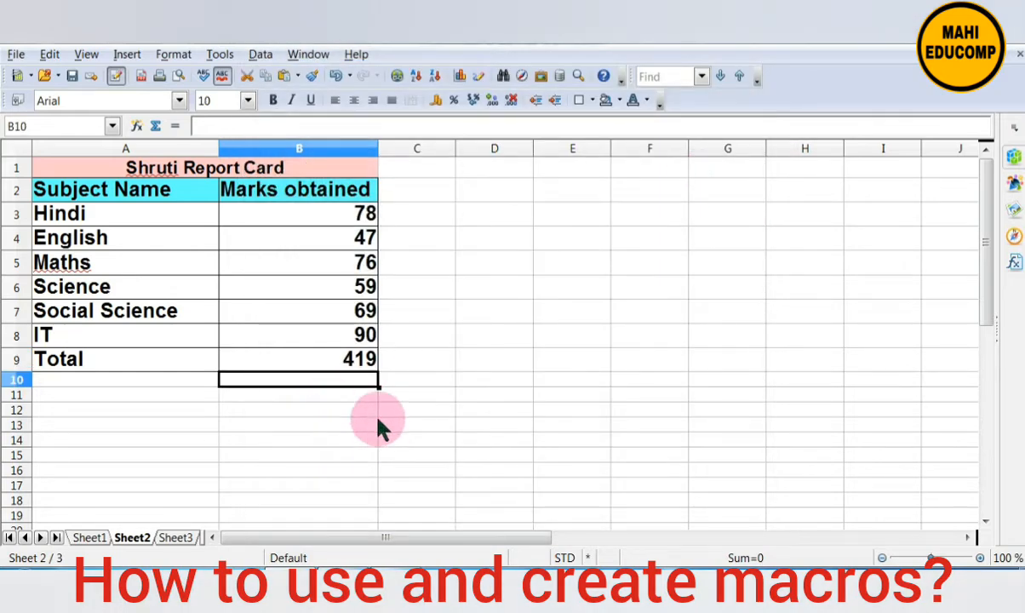
# Step: Clear the formula from Total cell B9 on Sheet2
pyautogui.click(354, 362)
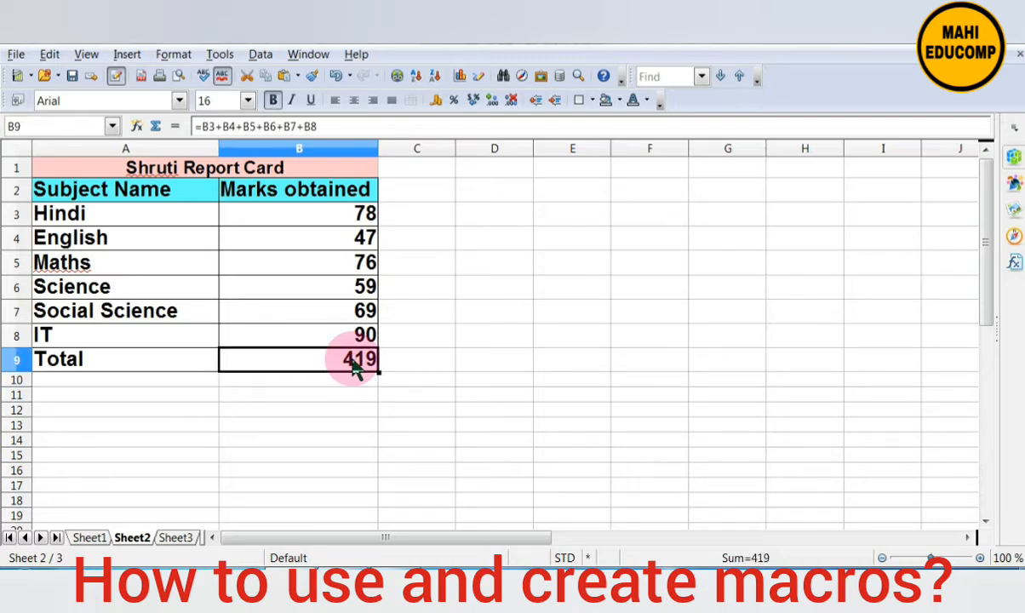
pyautogui.press('Delete')
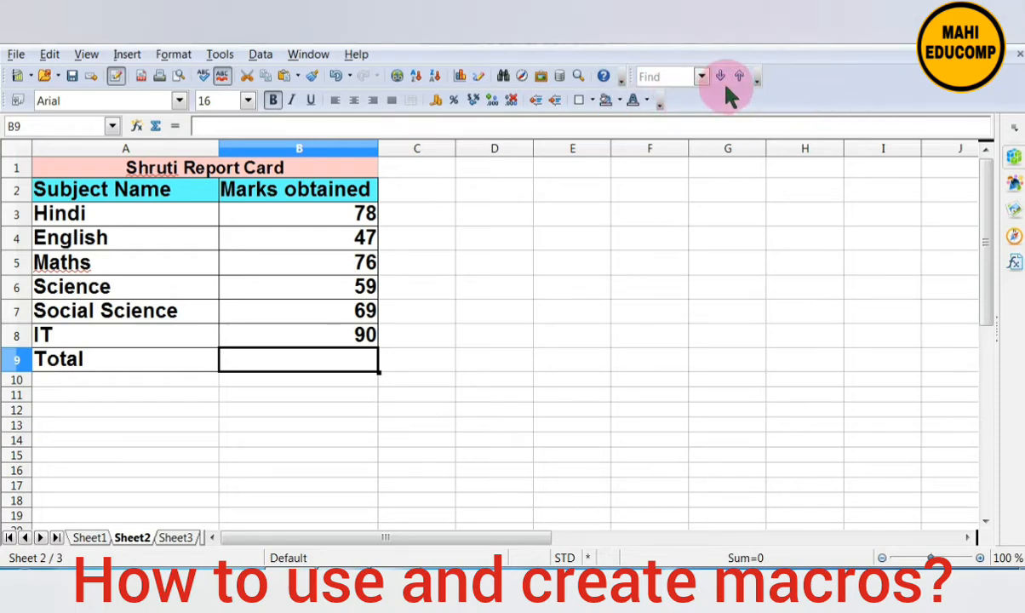
# Step: Show the Form Controls toolbar
pyautogui.click(84, 56)
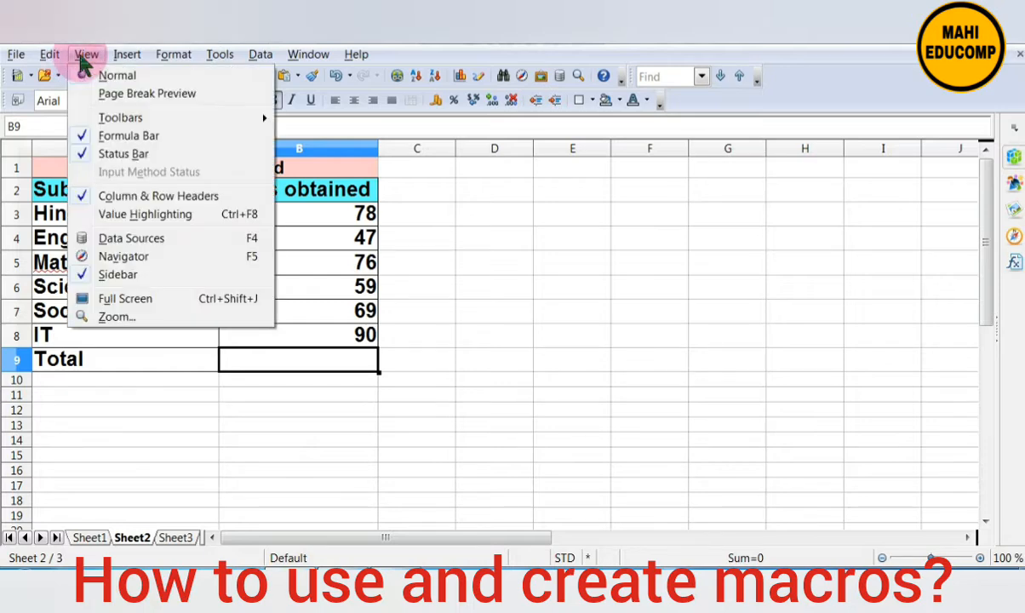
pyautogui.click(121, 119)
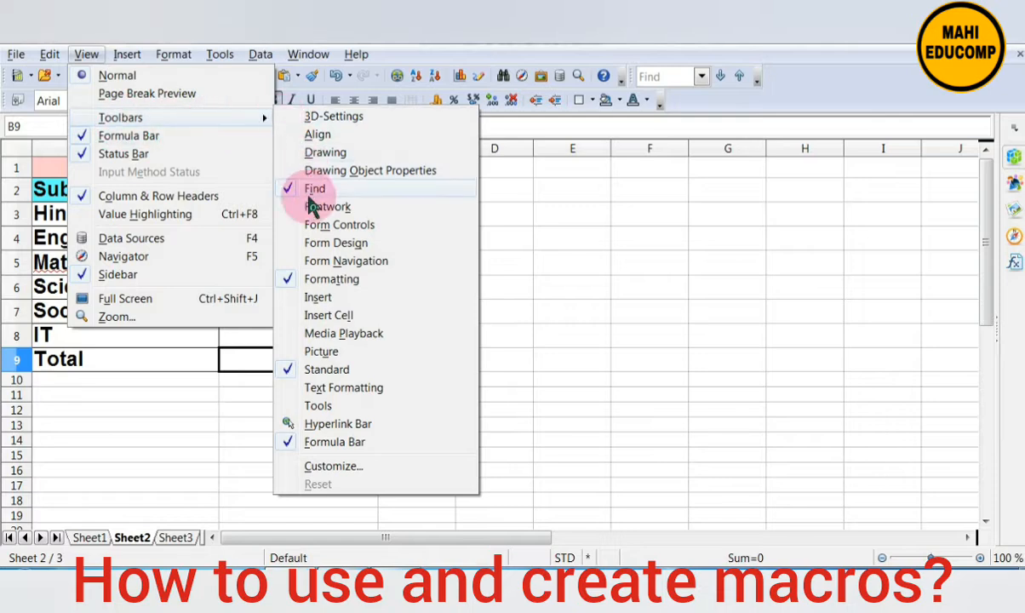
pyautogui.click(291, 226)
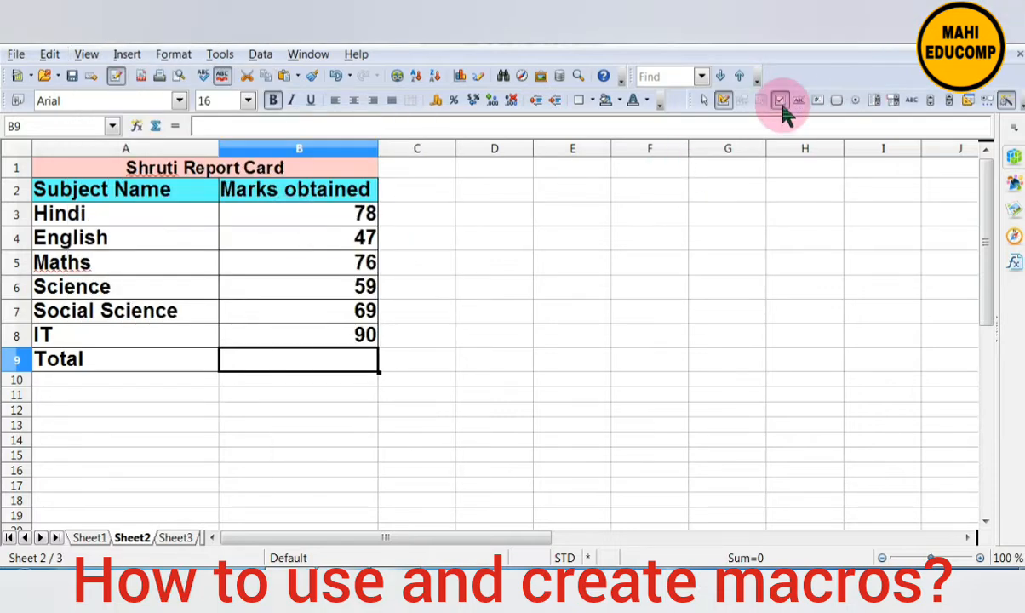
# Step: Draw a push button about 2.12 x 0.26 in size across row 4 of Sheet2, from column E into column G
pyautogui.click(724, 101)
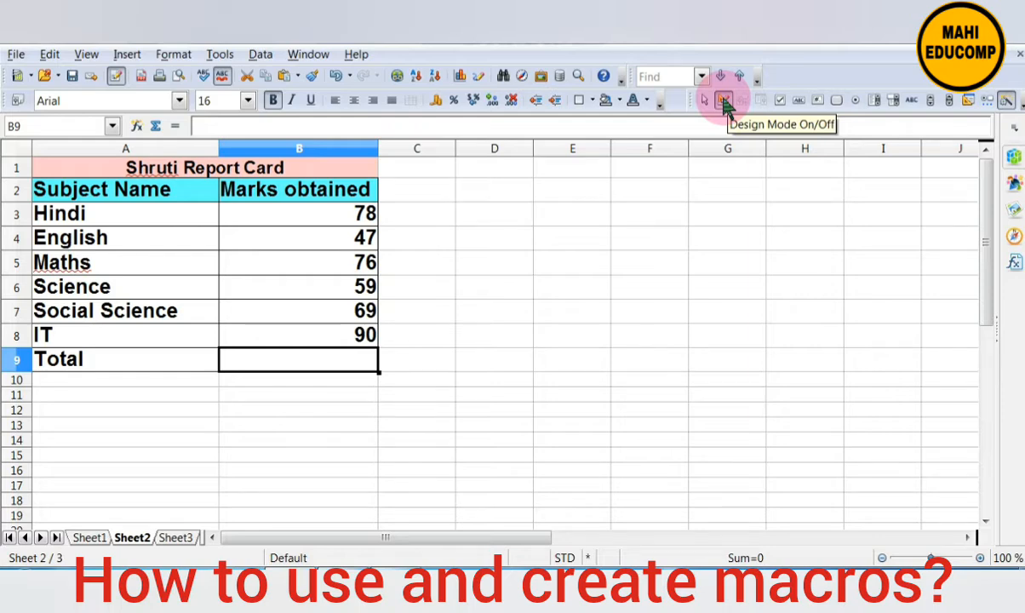
pyautogui.click(803, 102)
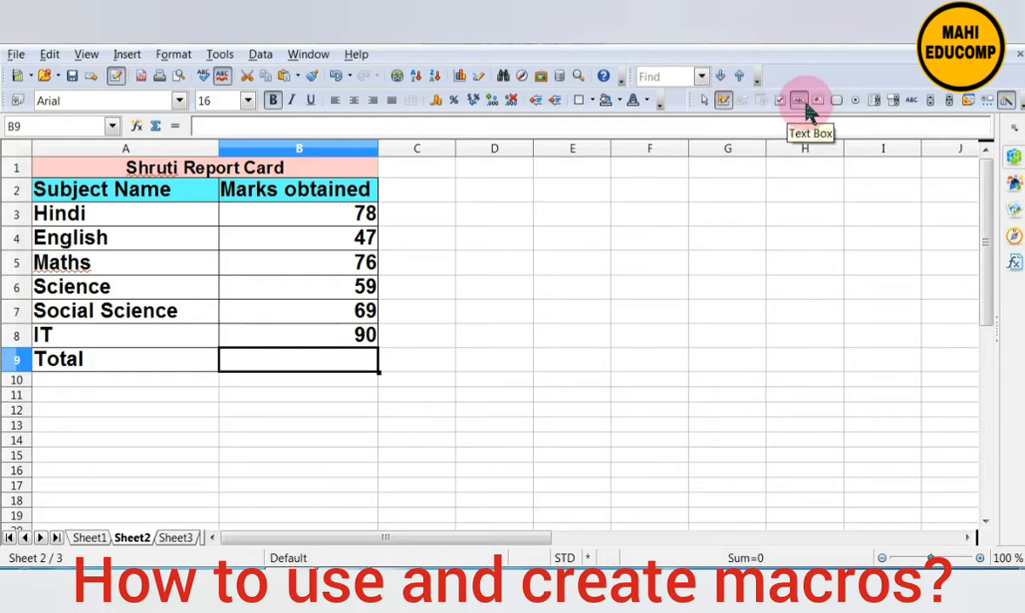
pyautogui.click(835, 101)
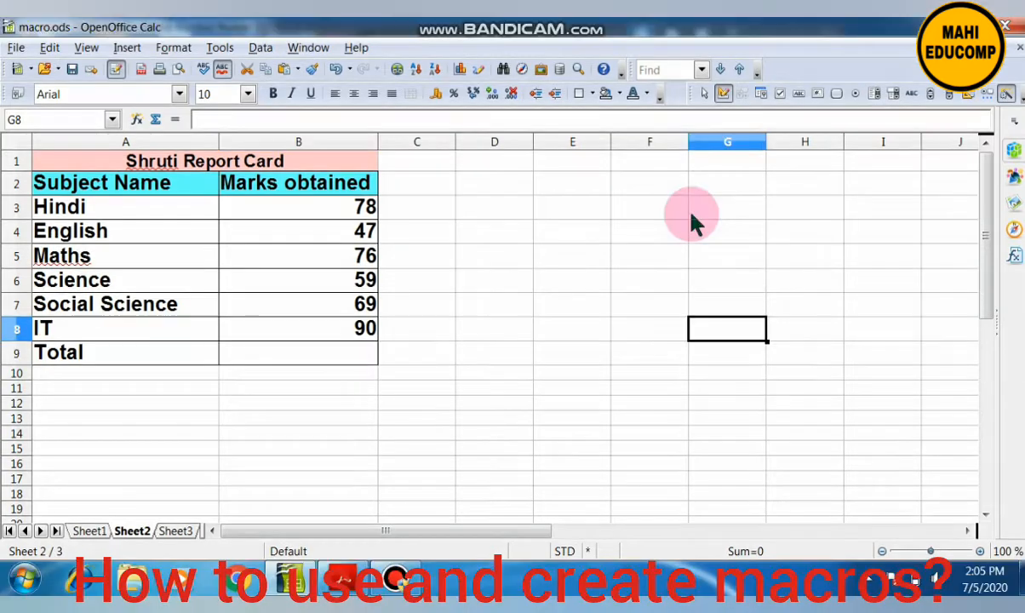
pyautogui.click(835, 101)
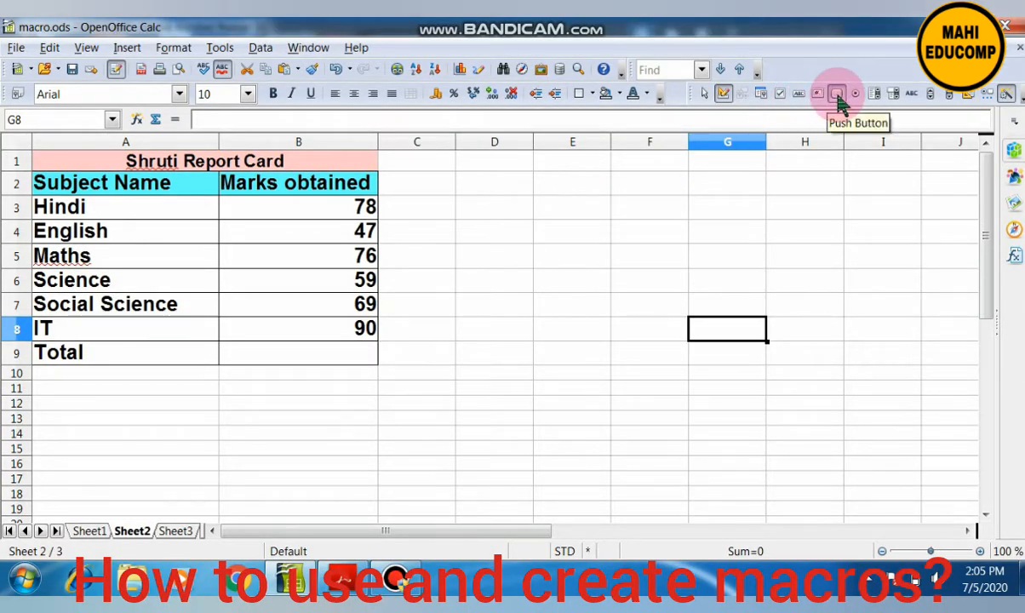
pyautogui.click(839, 101)
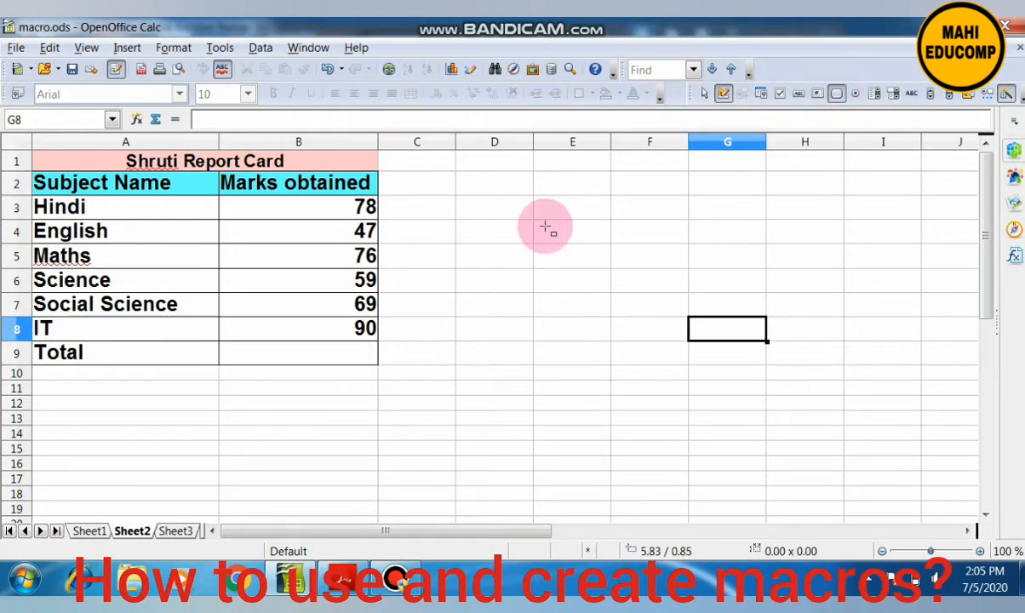
pyautogui.moveTo(534, 221); pyautogui.dragTo(718, 243)
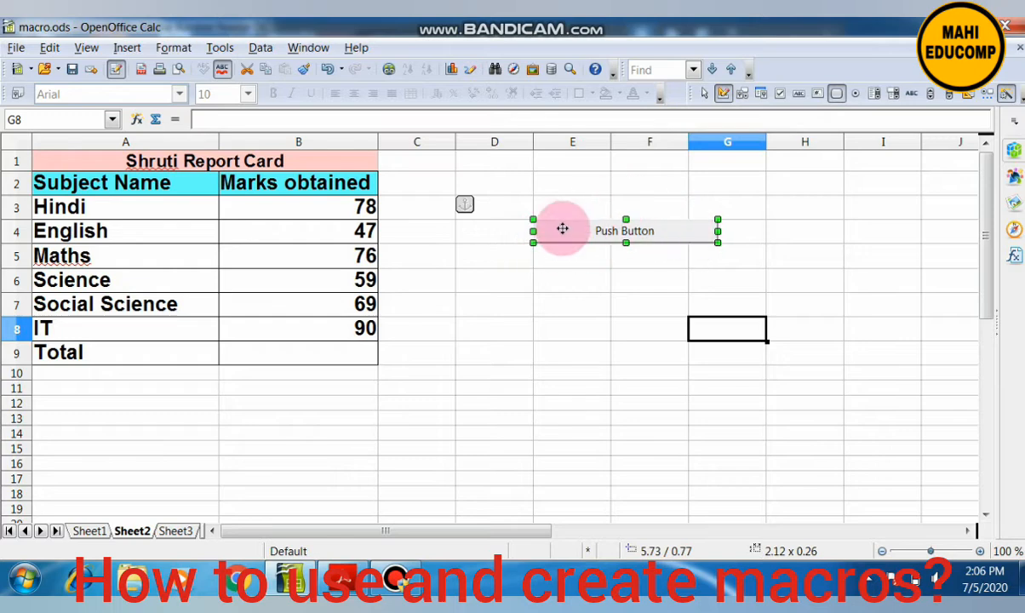
# Step: Switch design mode off and back on, and reselect the push button
pyautogui.click(723, 94)
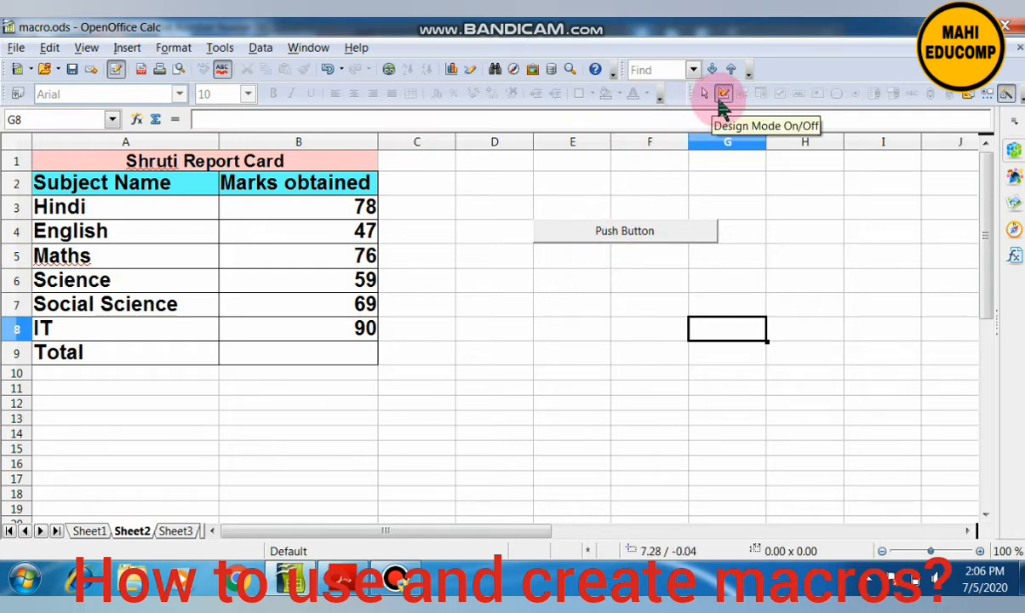
pyautogui.click(721, 98)
pyautogui.click(657, 239)
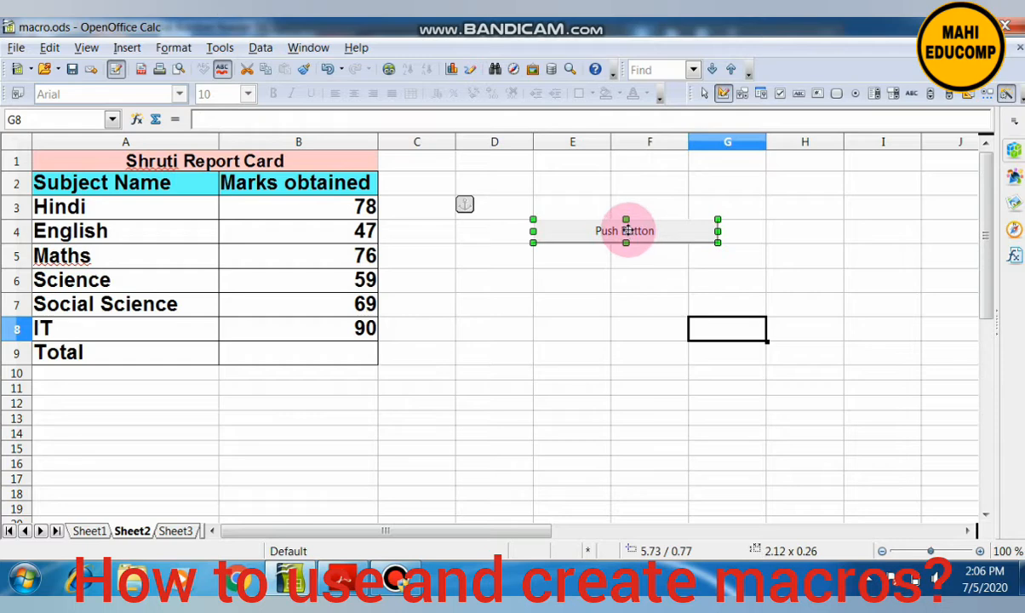
# Step: Assign the TotalMarks macro from macro.ods, Library1, Module1 to the push button's Mouse button pressed event
pyautogui.rightClick(626, 231)
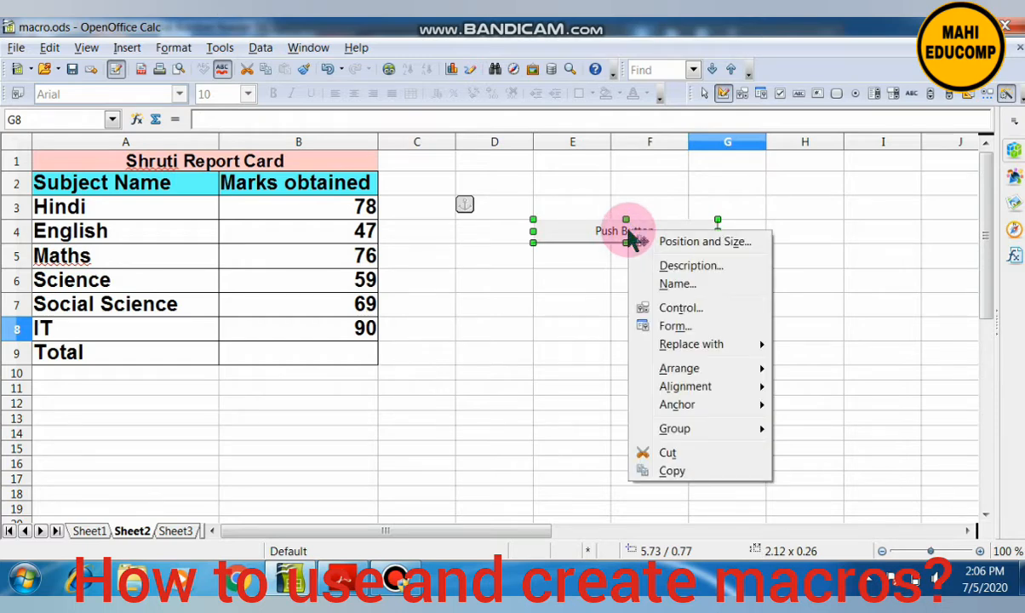
pyautogui.click(669, 312)
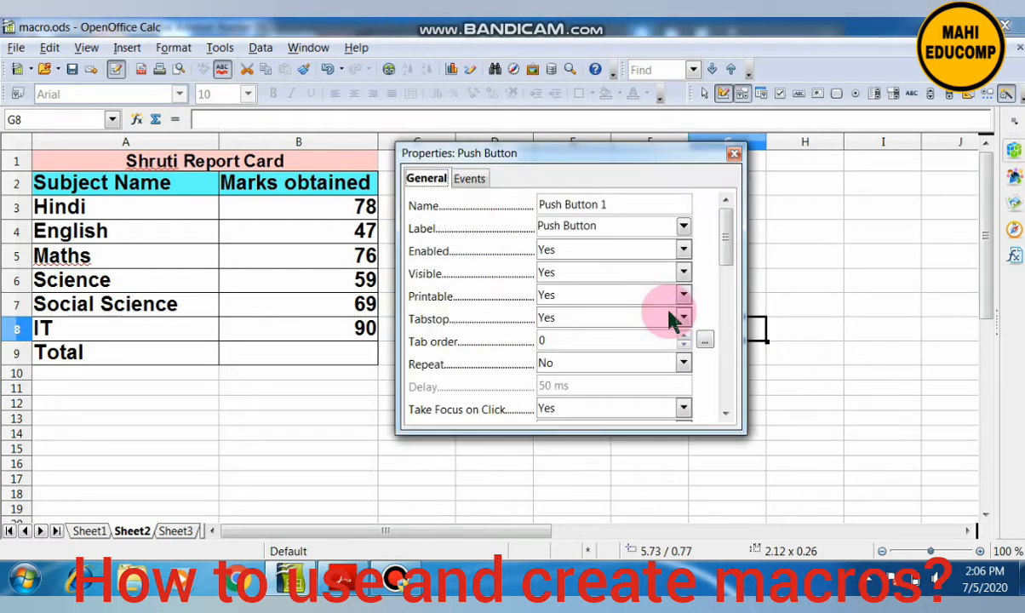
pyautogui.click(468, 181)
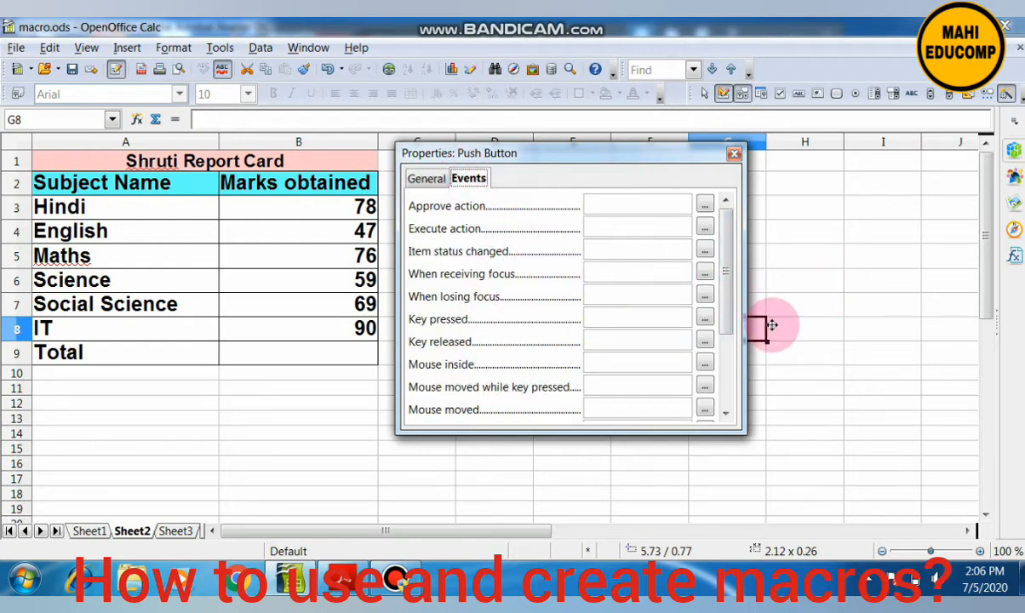
pyautogui.moveTo(735, 293); pyautogui.dragTo(737, 359)
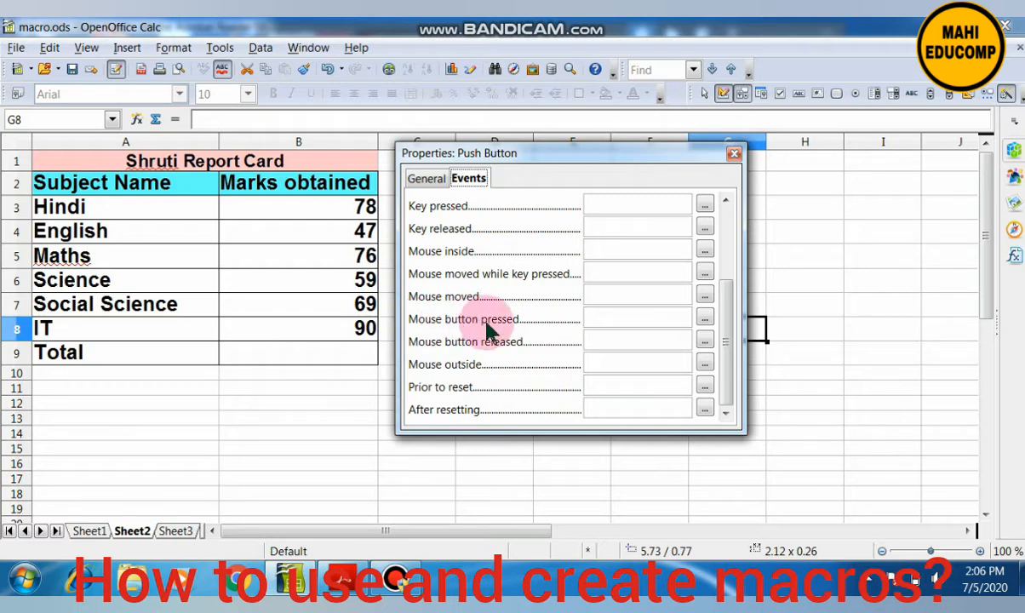
pyautogui.click(706, 321)
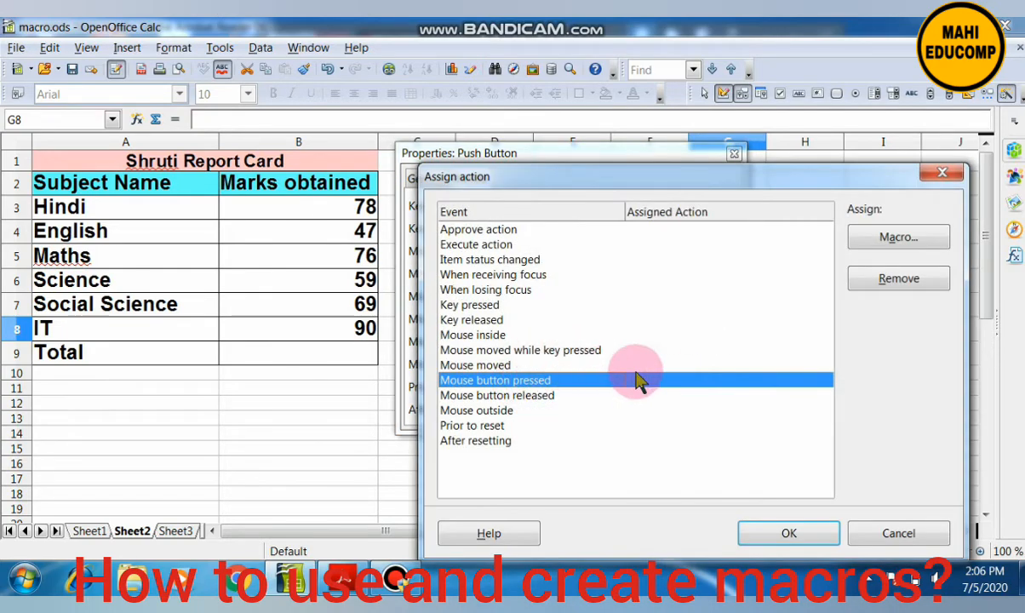
pyautogui.click(908, 240)
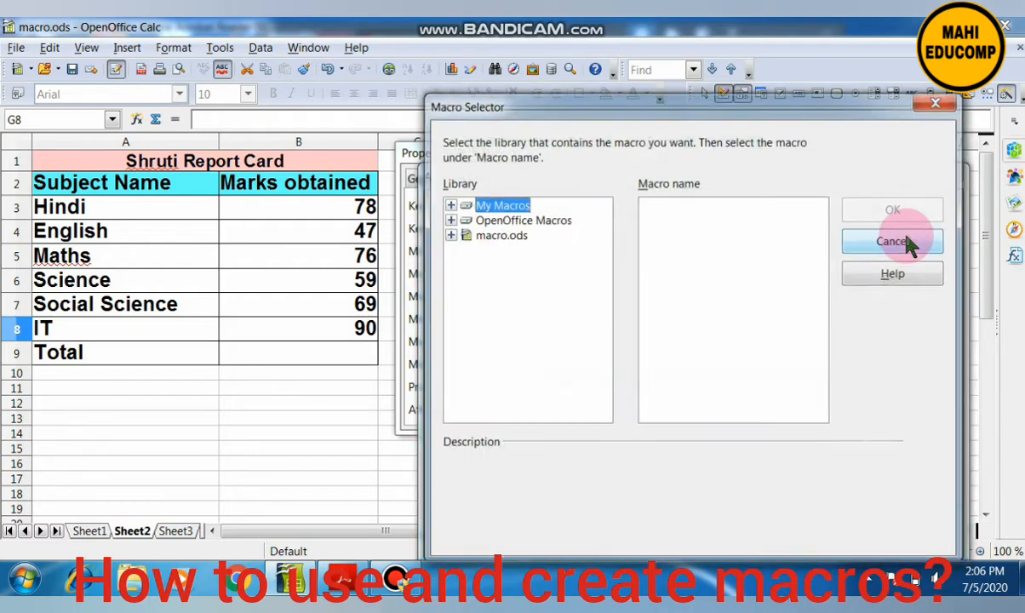
pyautogui.doubleClick(498, 235)
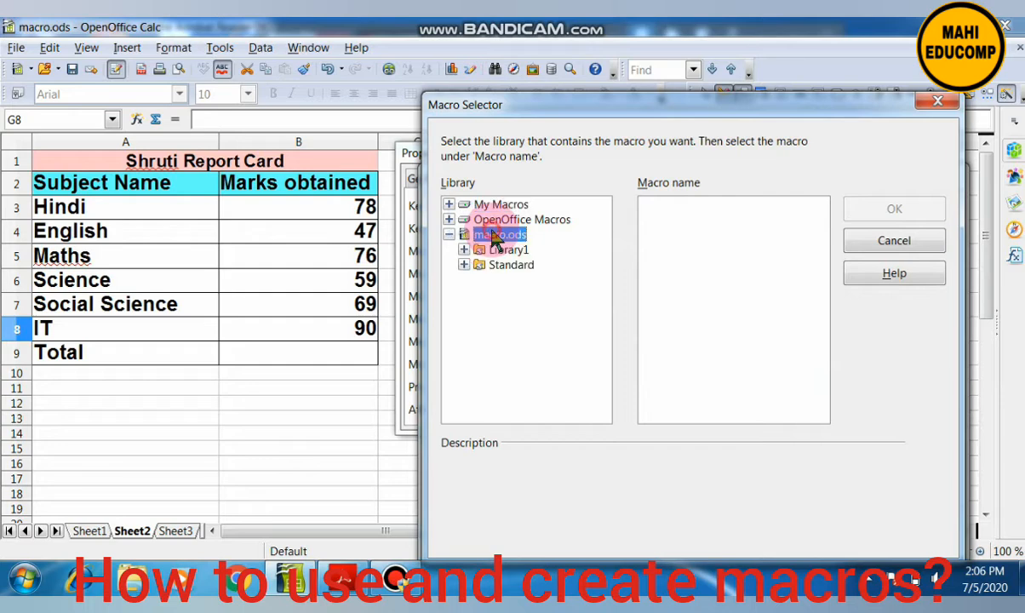
pyautogui.doubleClick(503, 251)
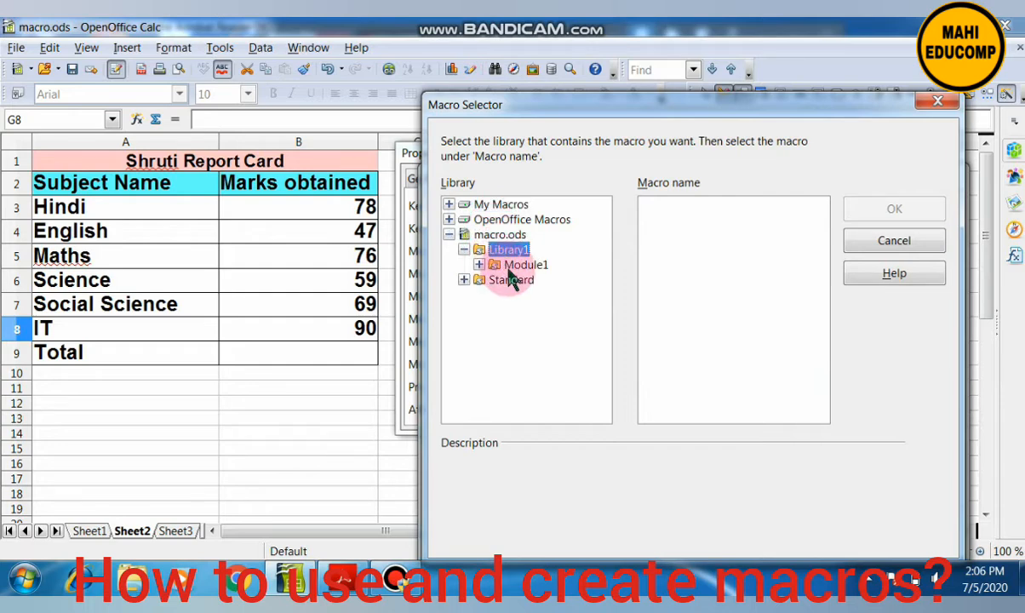
pyautogui.click(510, 266)
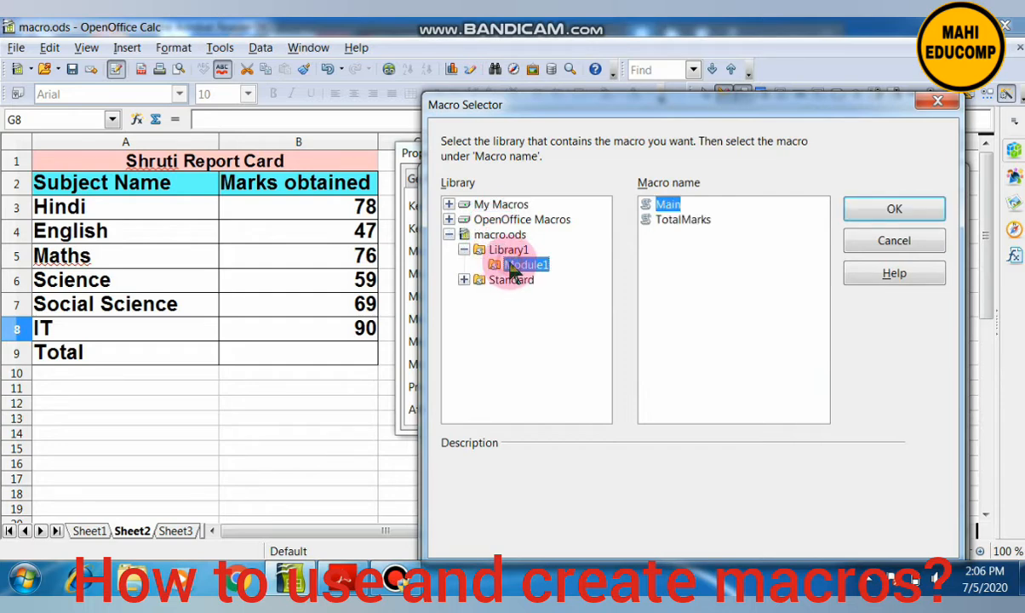
pyautogui.click(686, 223)
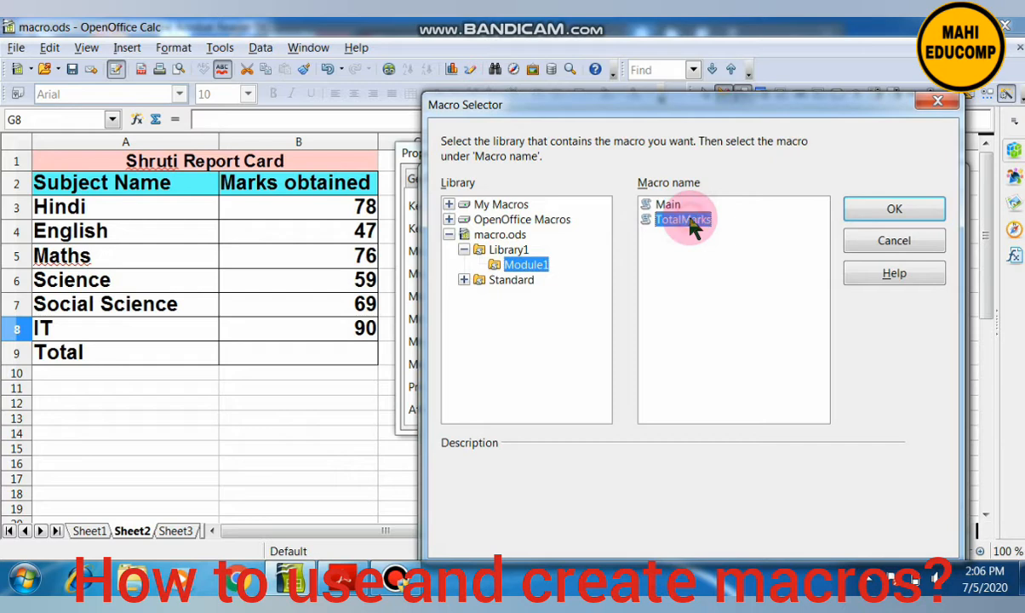
pyautogui.click(886, 213)
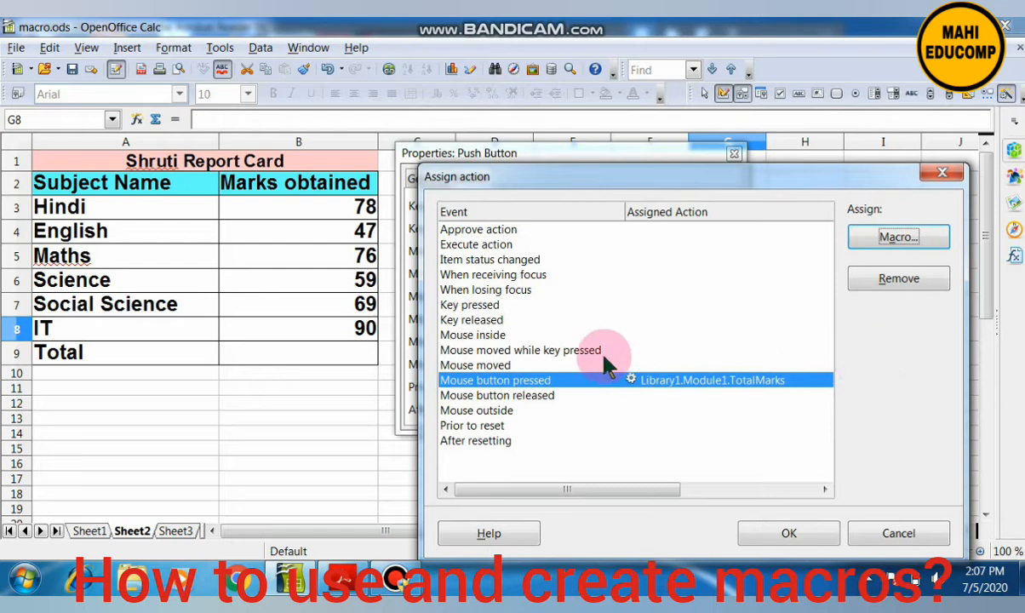
pyautogui.click(789, 535)
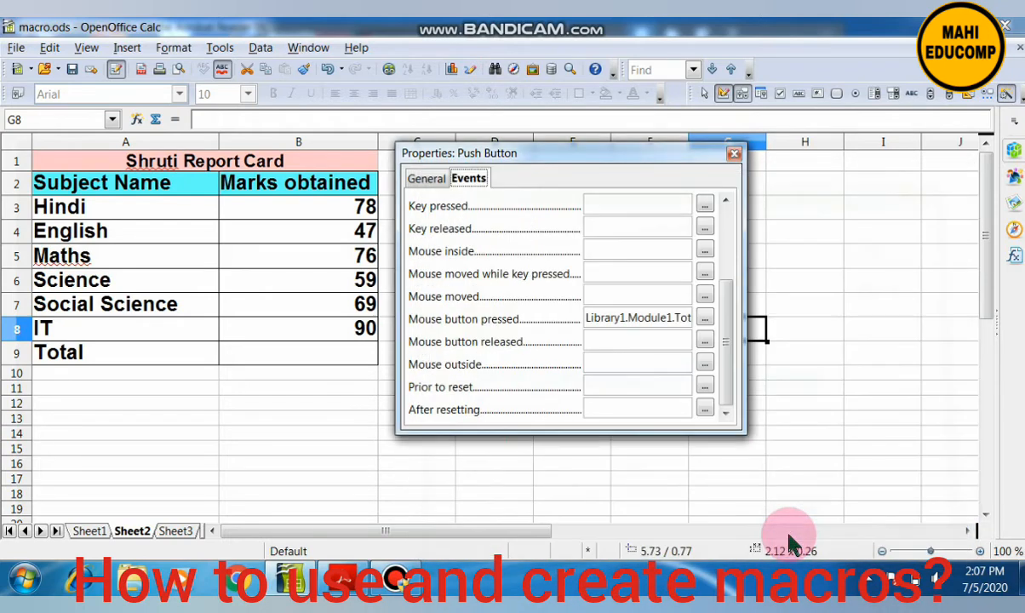
# Step: Set the push button's name property to Total Marks
pyautogui.click(420, 181)
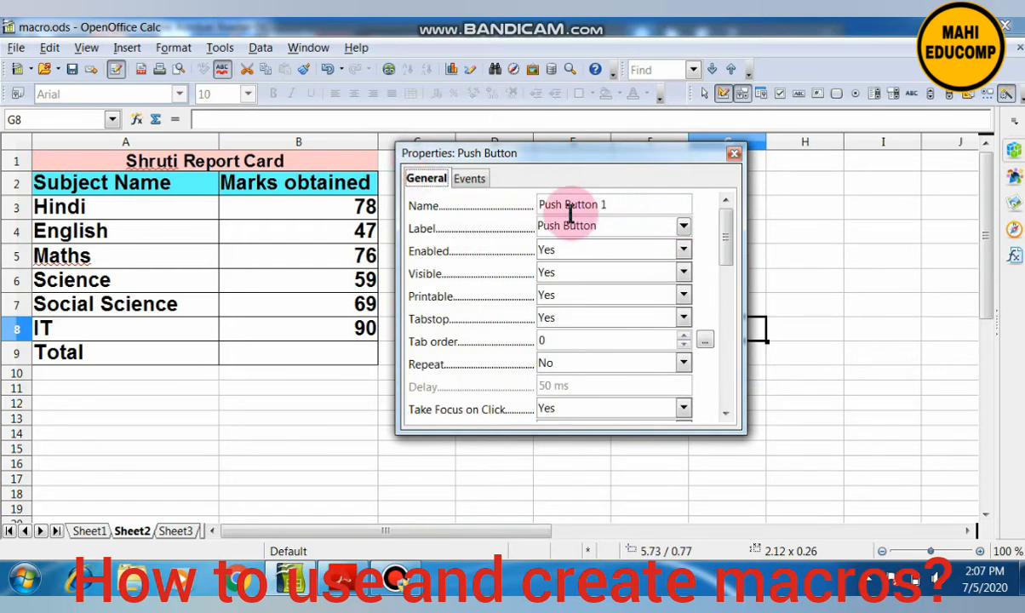
pyautogui.click(638, 208)
pyautogui.press('BackSpace')
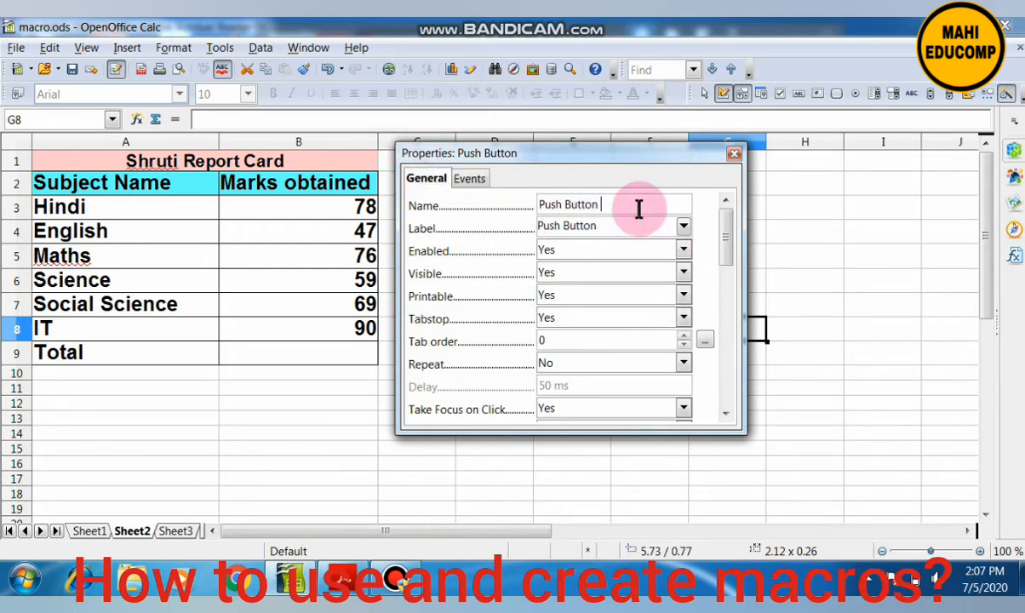
pyautogui.press('BackSpace')
pyautogui.press('BackSpace')
pyautogui.press('BackSpace')
pyautogui.press('BackSpace')
pyautogui.press('BackSpace')
pyautogui.press('BackSpace')
pyautogui.press('BackSpace')
pyautogui.press('BackSpace')
pyautogui.press('BackSpace')
pyautogui.press('BackSpace')
pyautogui.press('BackSpace')
pyautogui.press('BackSpace')
pyautogui.write('Total Marks')
# Step: Set the push button's label to Total Marks and close its properties
pyautogui.click(629, 228)
pyautogui.press('BackSpace')
pyautogui.press('BackSpace')
pyautogui.press('BackSpace')
pyautogui.press('BackSpace')
pyautogui.press('BackSpace')
pyautogui.press('BackSpace')
pyautogui.press('BackSpace')
pyautogui.press('BackSpace')
pyautogui.press('BackSpace')
pyautogui.press('BackSpace')
pyautogui.press('BackSpace')
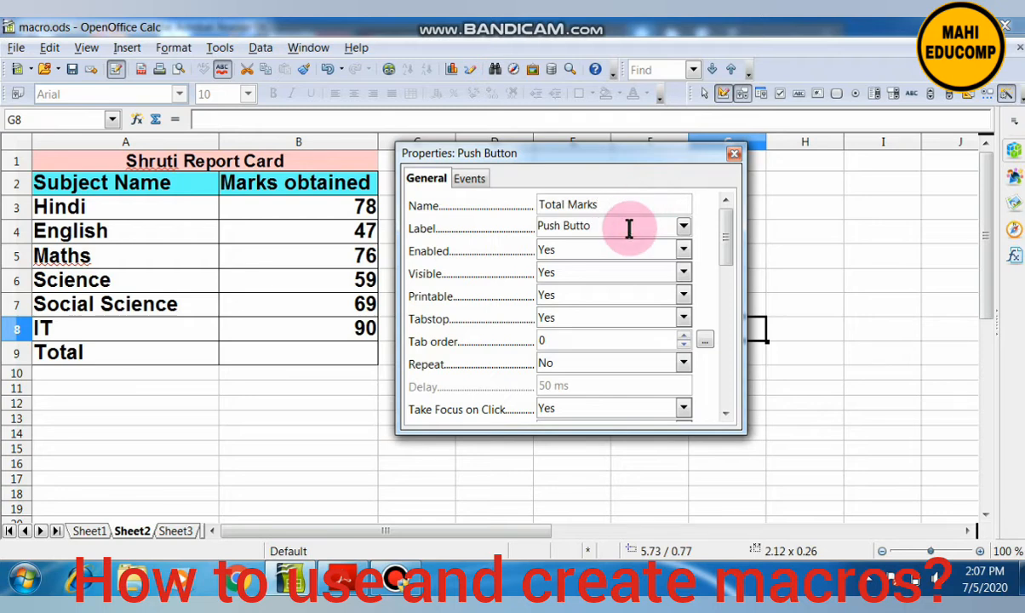
pyautogui.write('Total Marks')
pyautogui.click(734, 154)
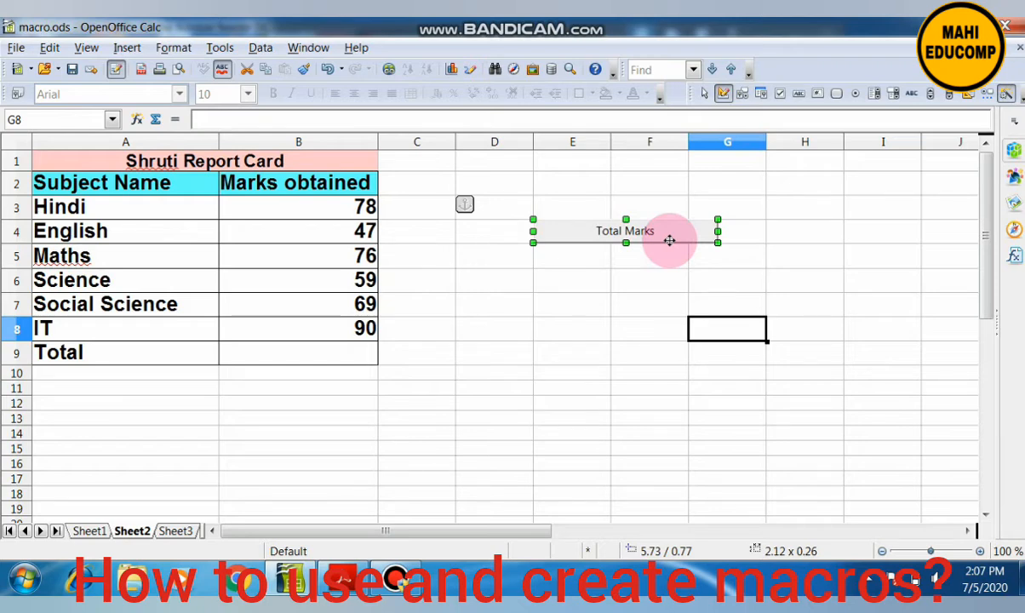
# Step: Turn off design mode and run the macro on Total cell B9 with the Total Marks button
pyautogui.click(724, 99)
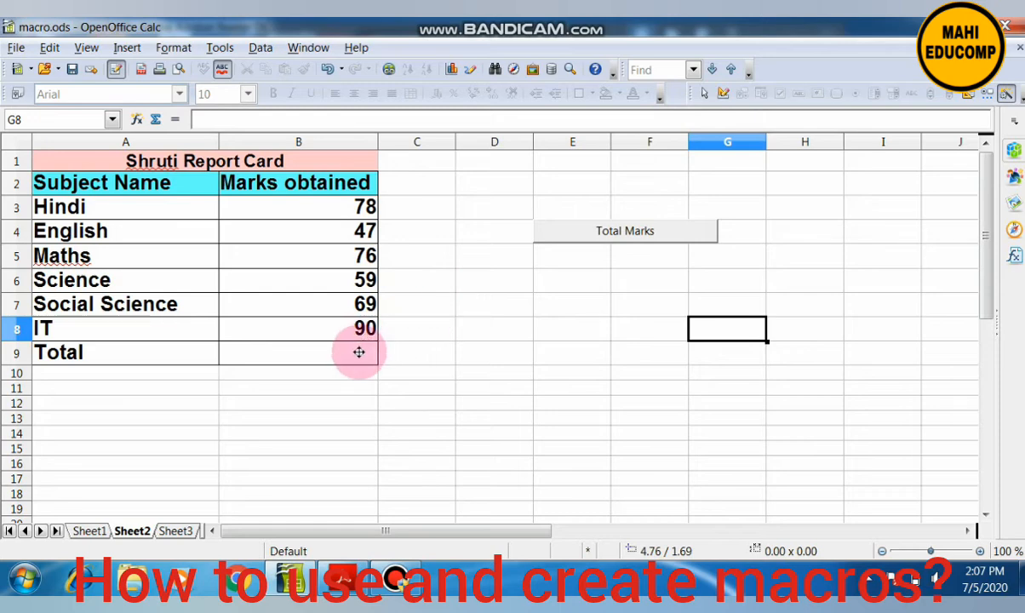
pyautogui.click(361, 360)
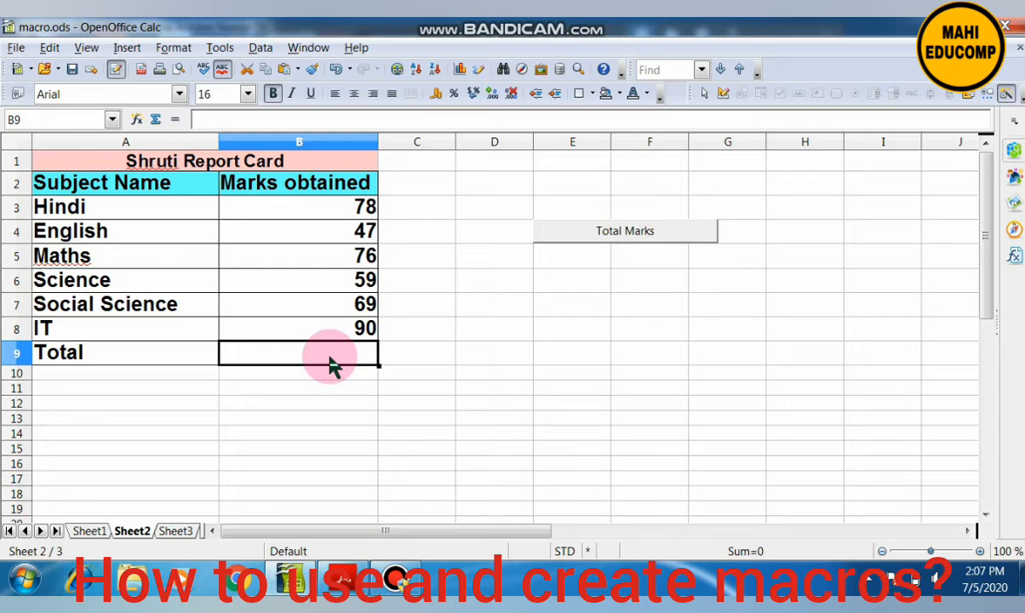
pyautogui.click(649, 236)
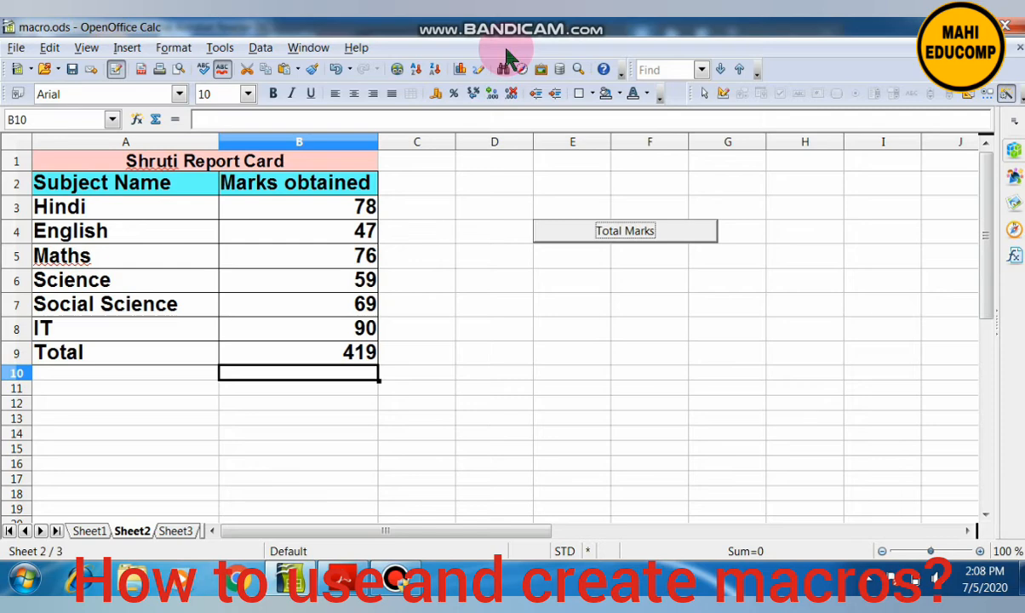
# Step: Customize the Standard toolbar by adding the TotalMarks macro from macro.ods, Library1, Module1, and close the customization dialogs
pyautogui.click(88, 47)
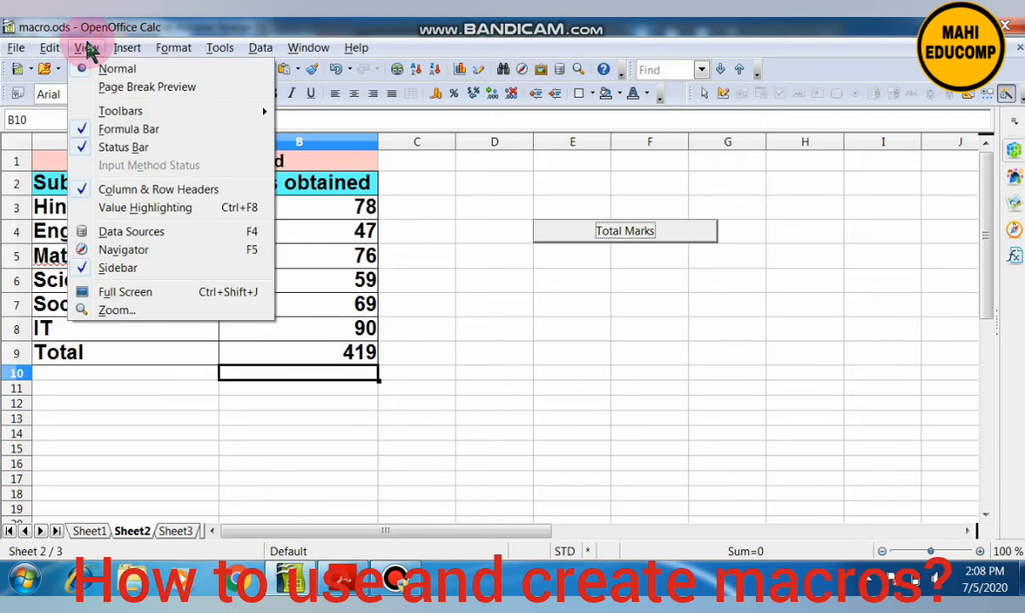
pyautogui.moveTo(106, 110)
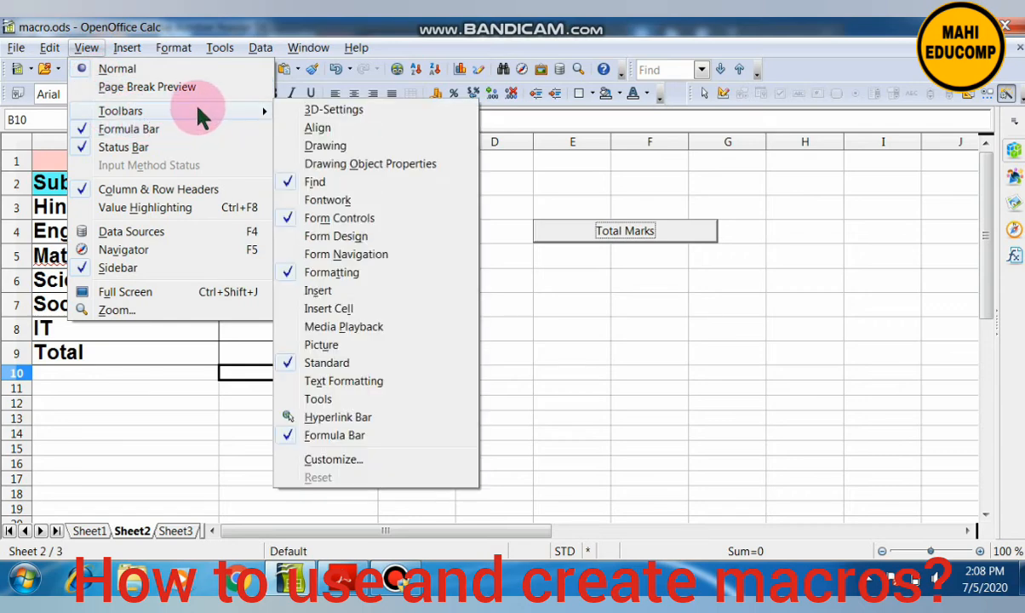
pyautogui.click(356, 459)
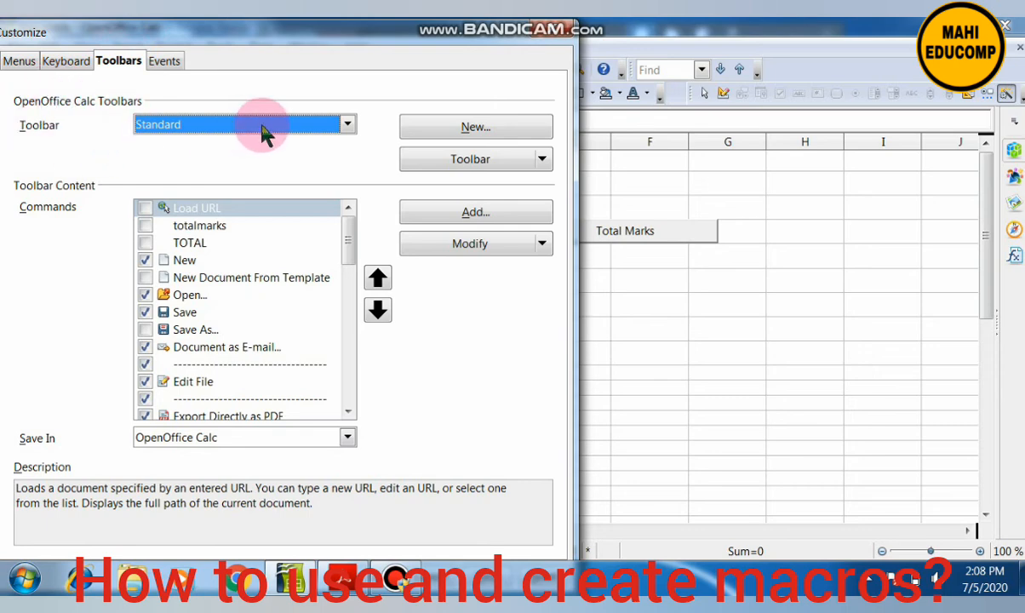
pyautogui.click(473, 220)
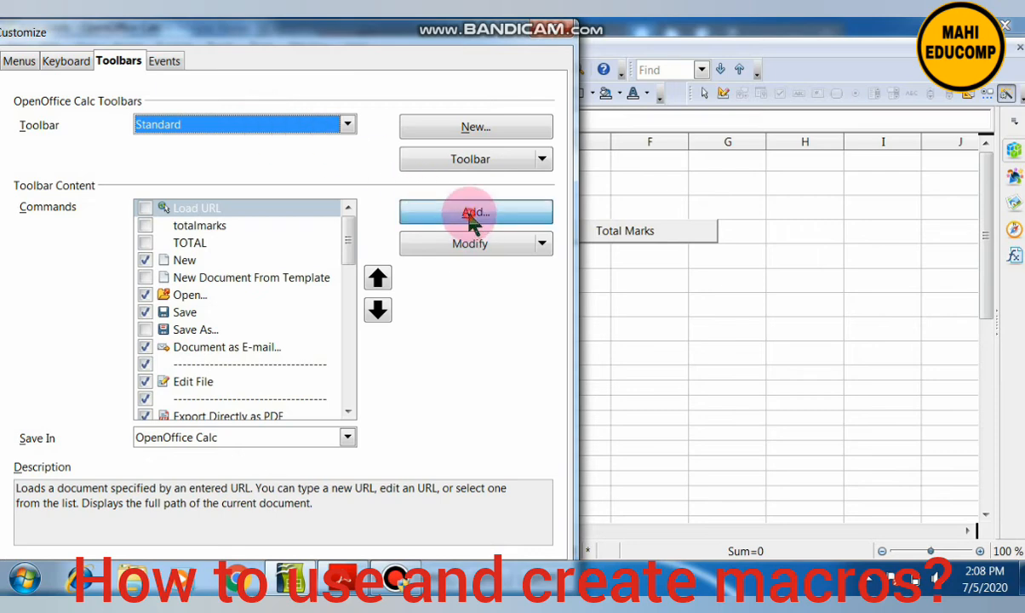
pyautogui.moveTo(569, 344); pyautogui.dragTo(572, 395)
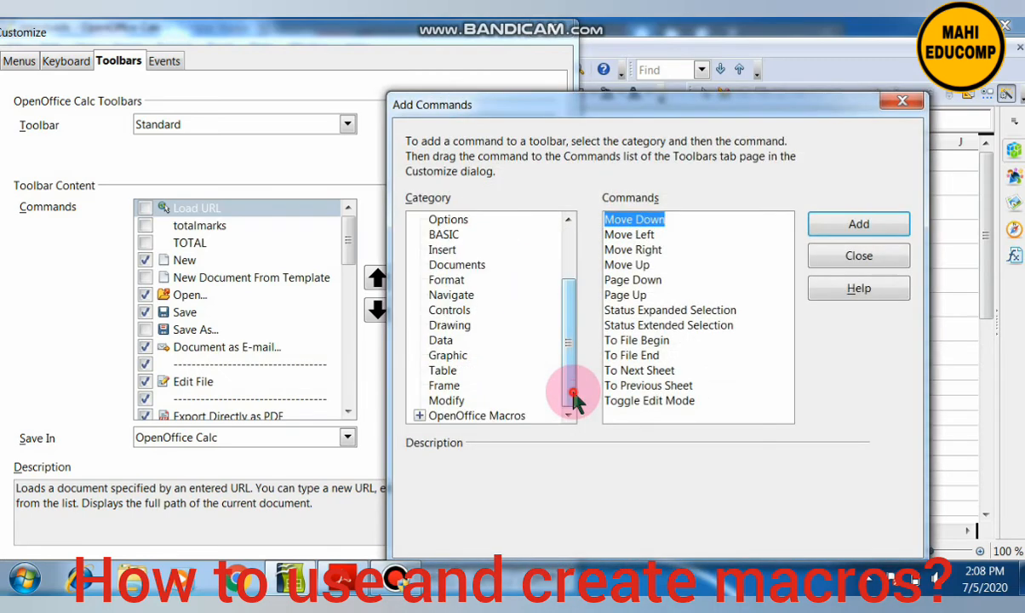
pyautogui.doubleClick(490, 417)
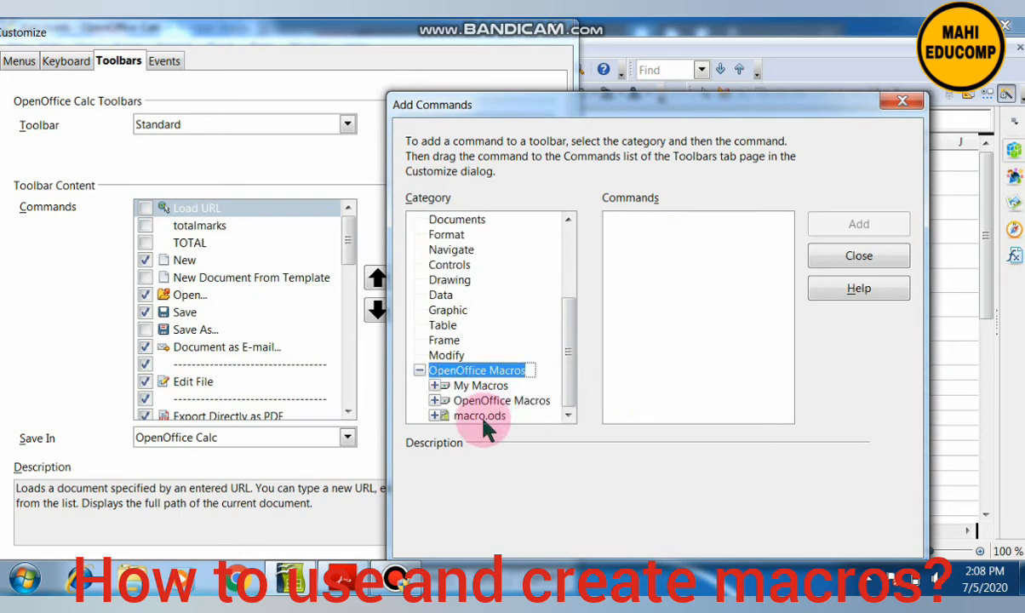
pyautogui.doubleClick(481, 416)
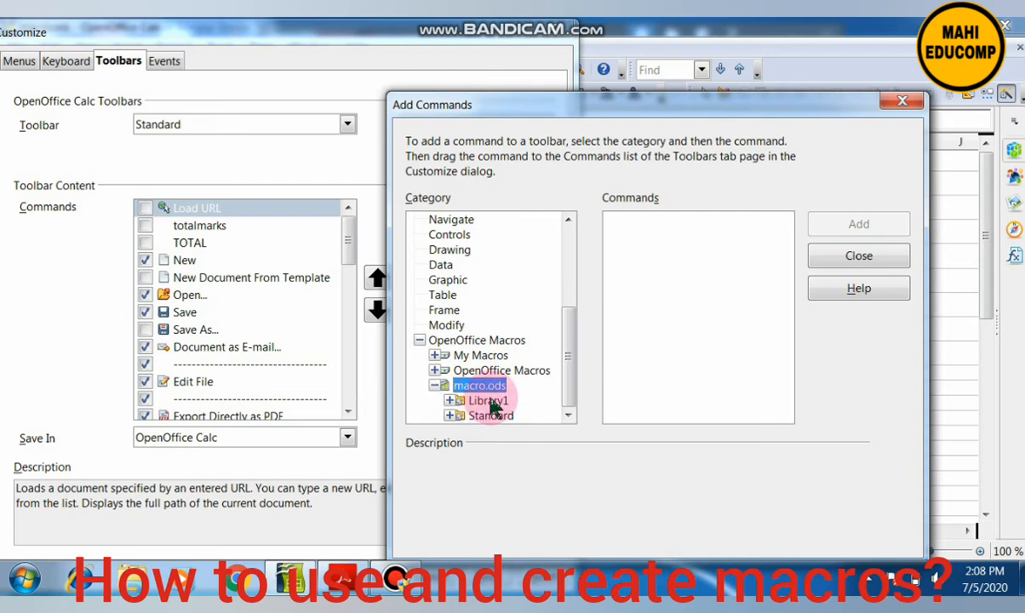
pyautogui.doubleClick(491, 402)
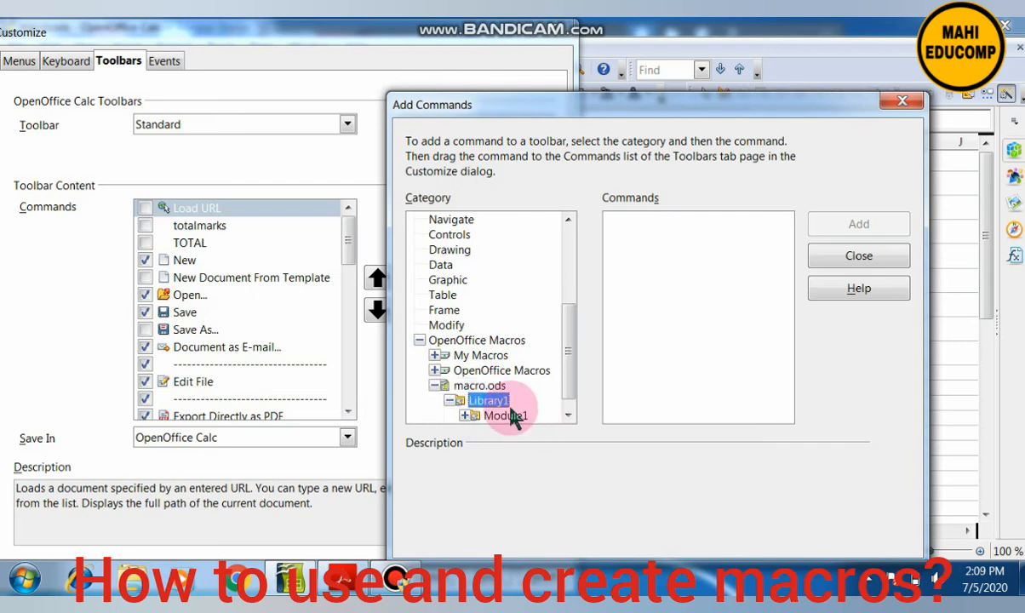
pyautogui.click(511, 417)
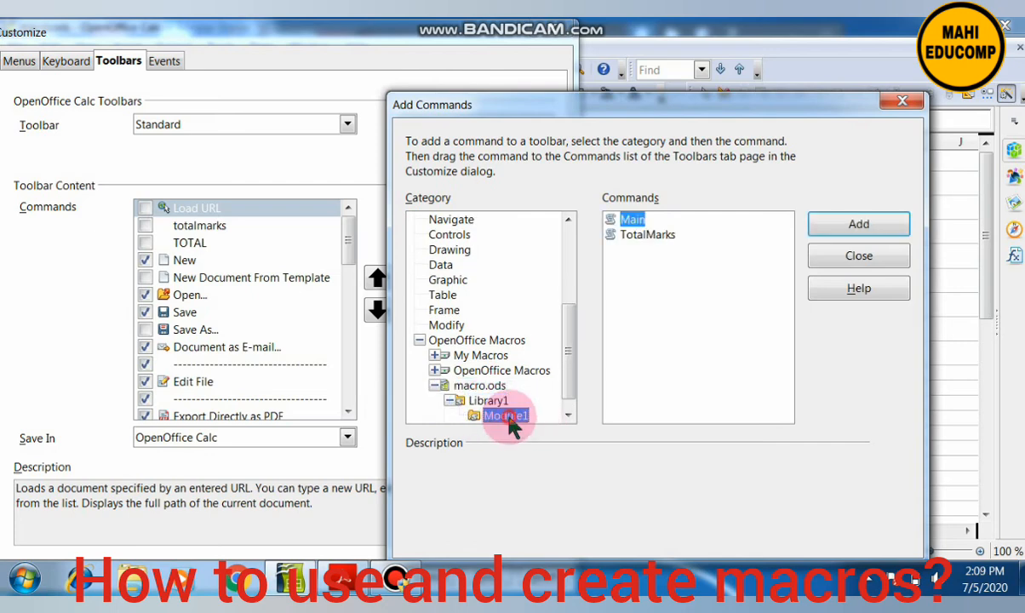
pyautogui.click(641, 236)
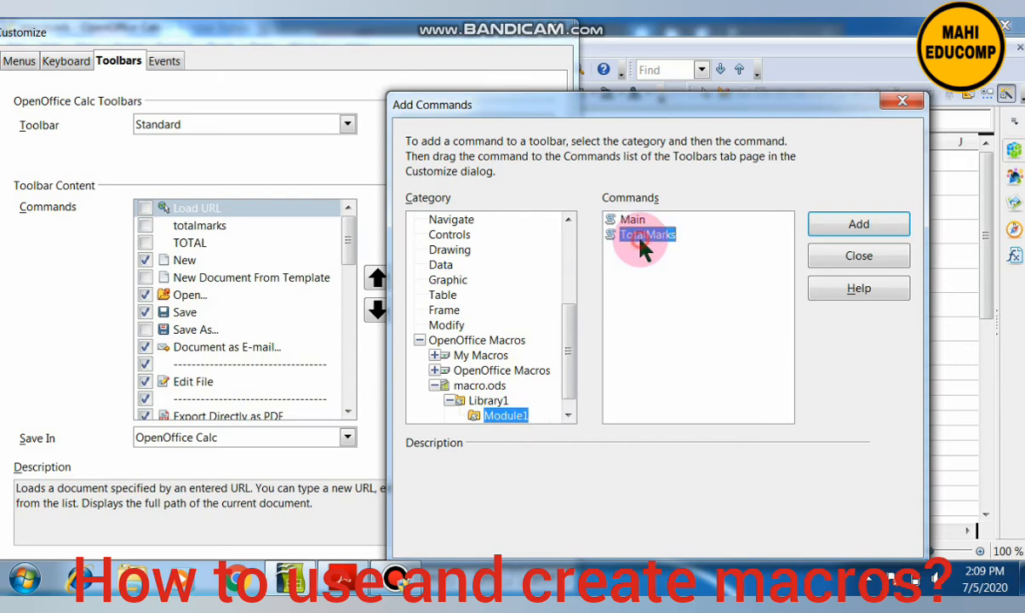
pyautogui.click(860, 224)
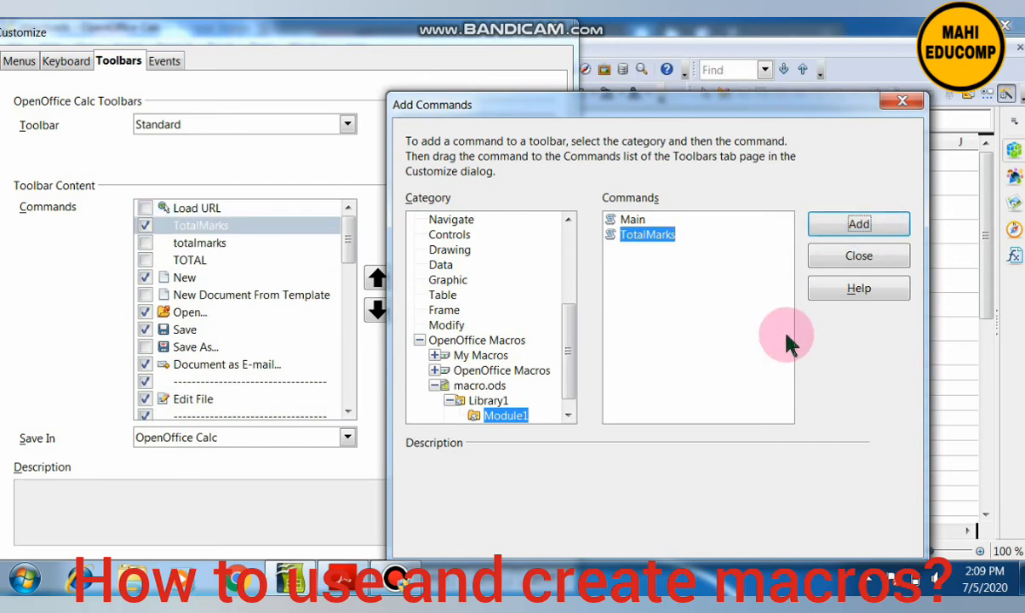
pyautogui.click(903, 102)
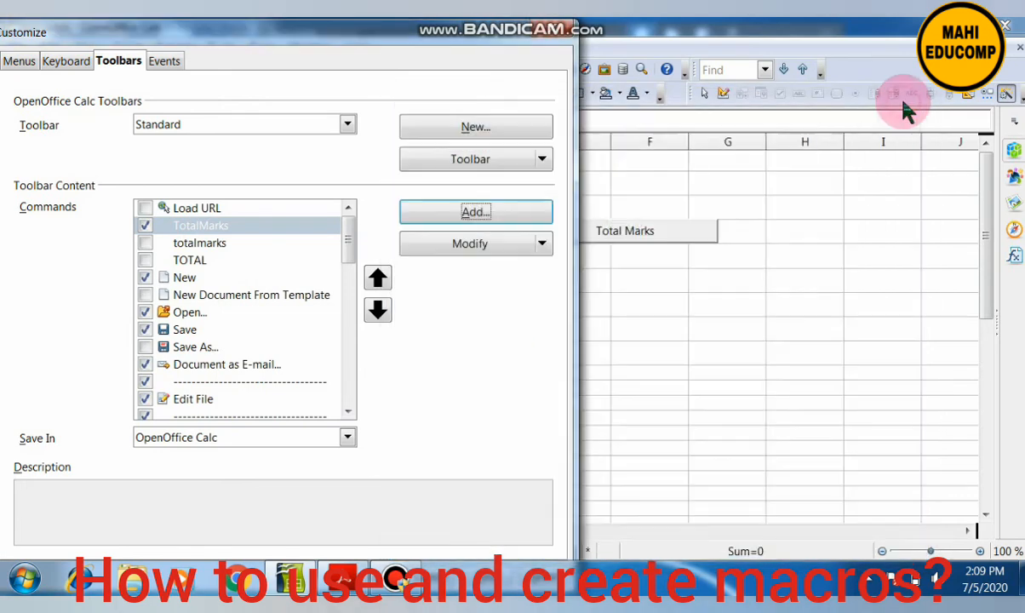
pyautogui.click(558, 31)
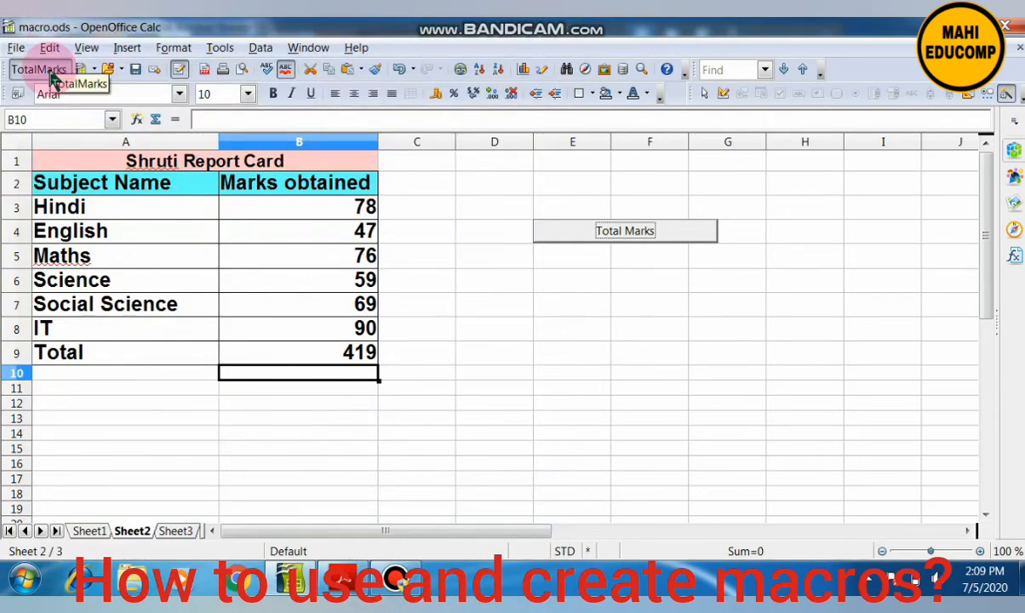
# Step: Clear Total cell B9 and run the macro on it with the TotalMarks toolbar command
pyautogui.click(322, 353)
pyautogui.press('Delete')
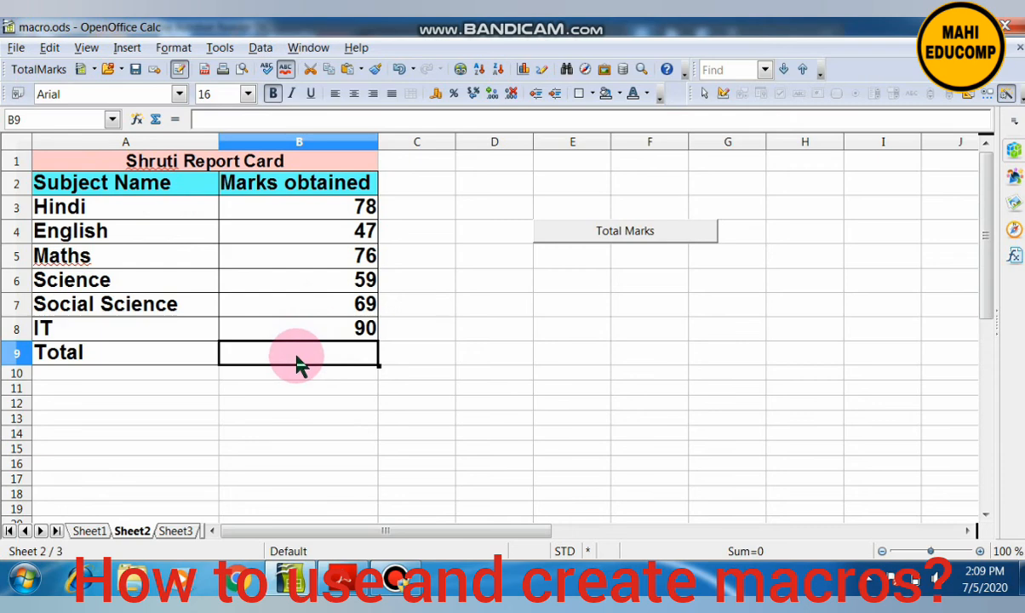
pyautogui.click(34, 72)
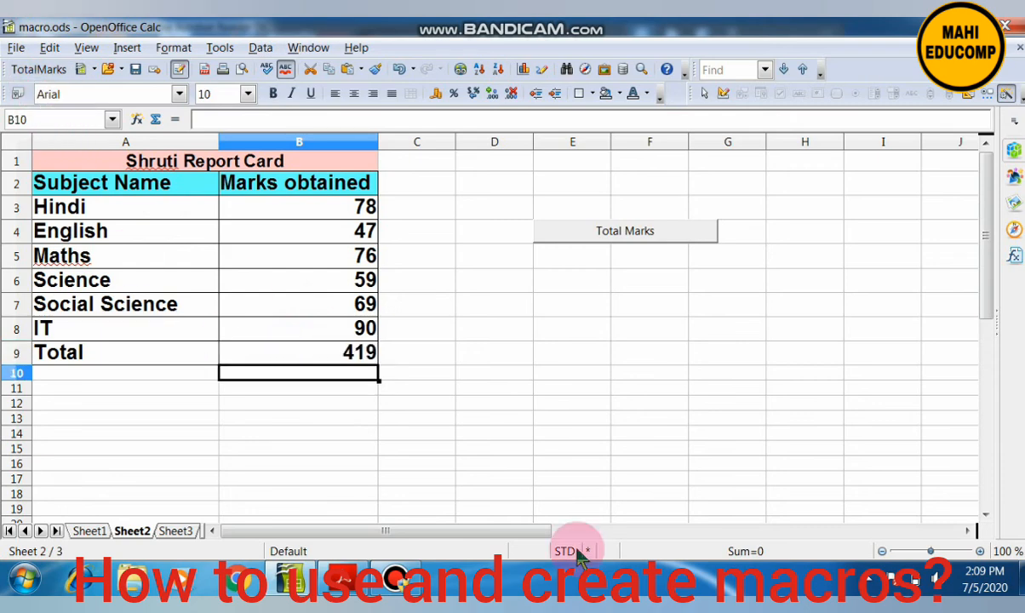